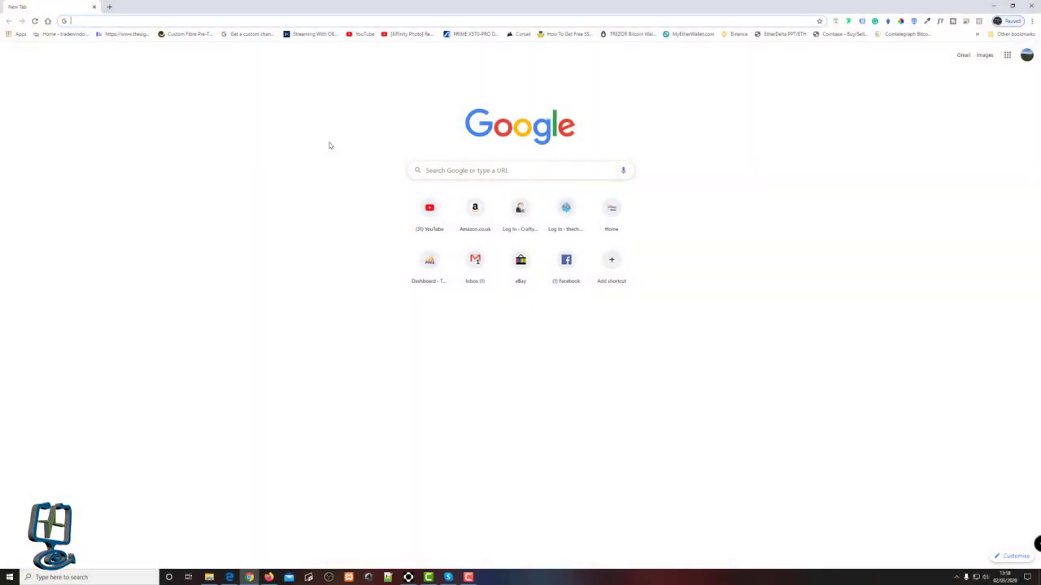
{"action": "type", "text": "www."}
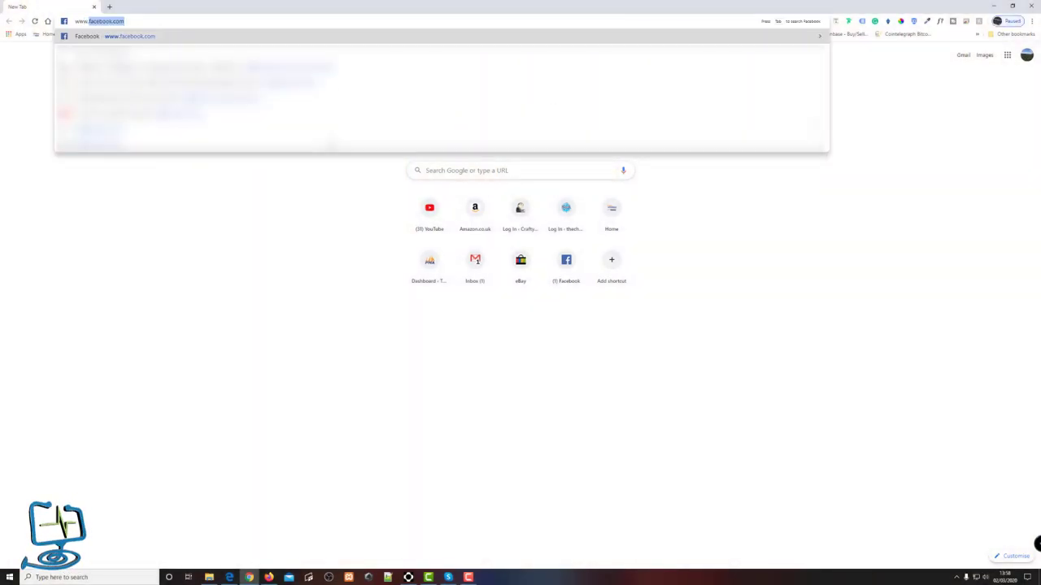
{"action": "type", "text": "engenius"}
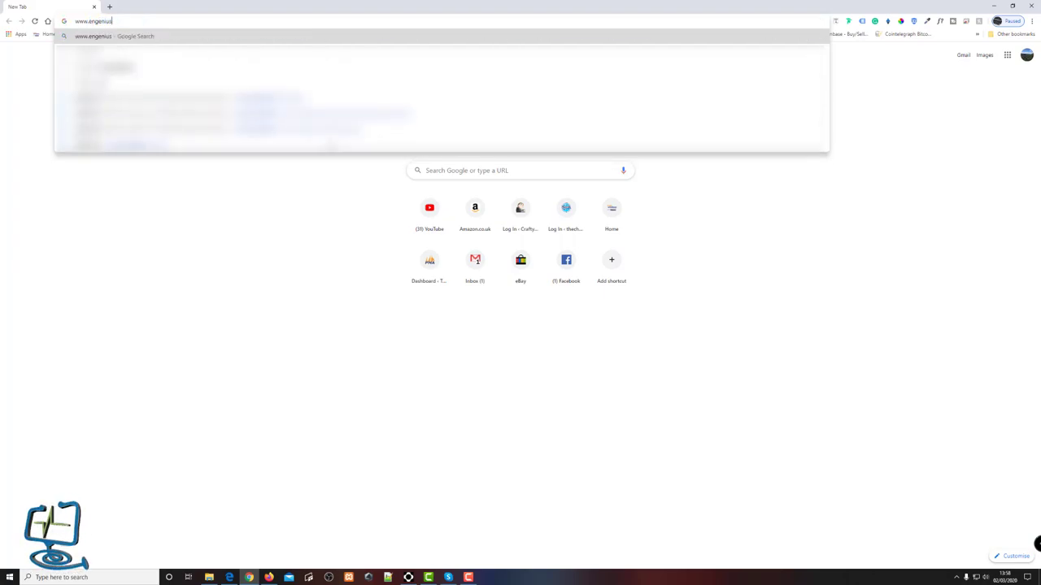
{"action": "type", "text": "tech"}
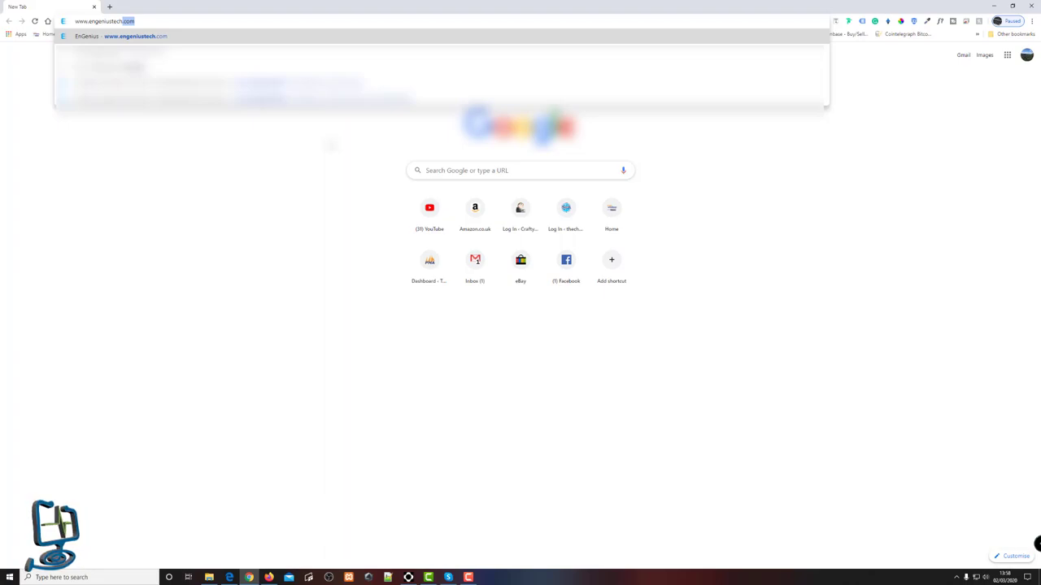
{"action": "type", "text": ".com"}
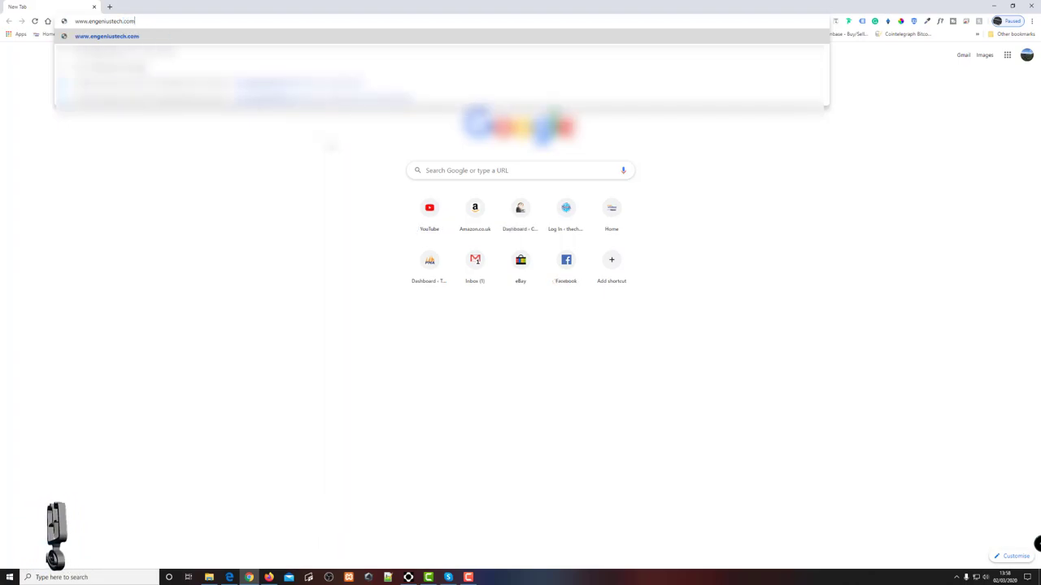
{"action": "type", "text": "/enge"}
{"action": "type", "text": "nius"}
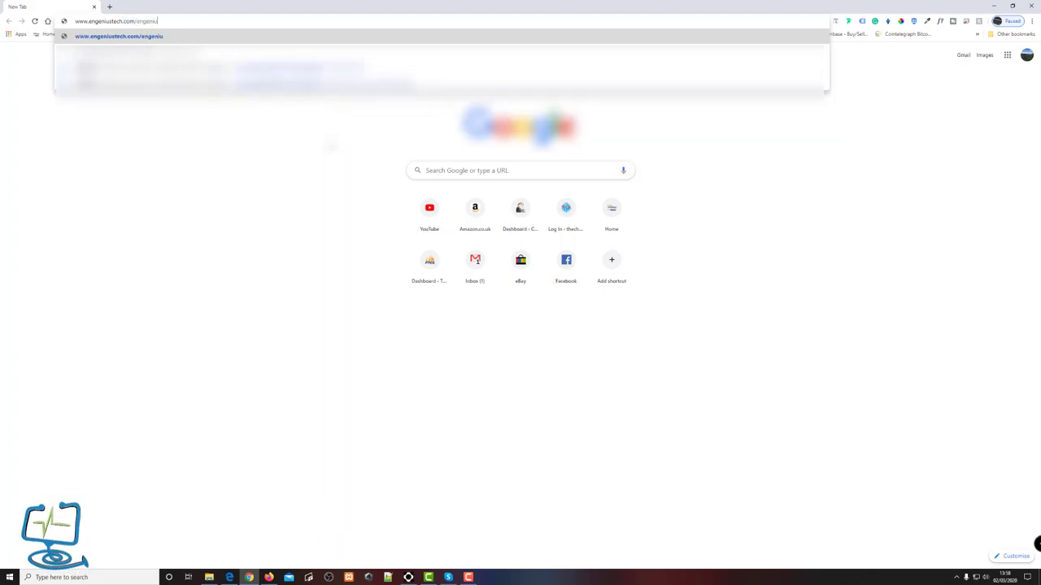
{"action": "type", "text": "-cl"}
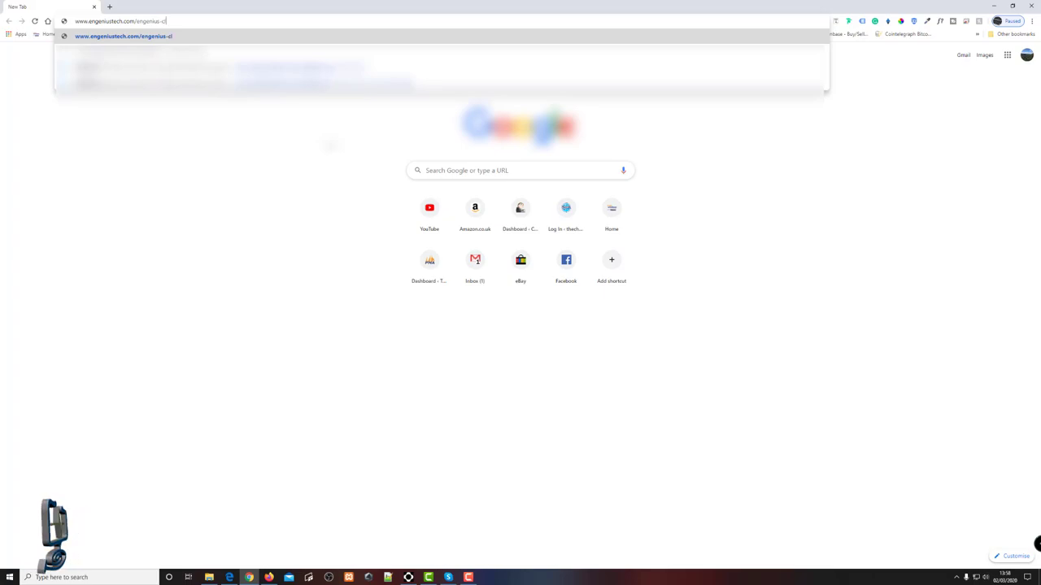
{"action": "type", "text": "oud"}
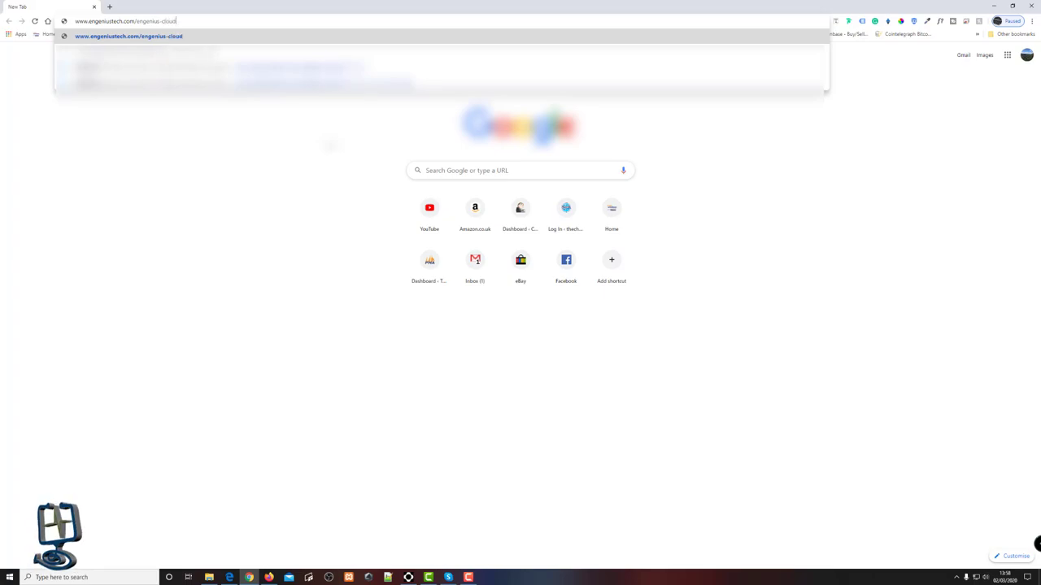
{"action": "type", "text": "/ov"}
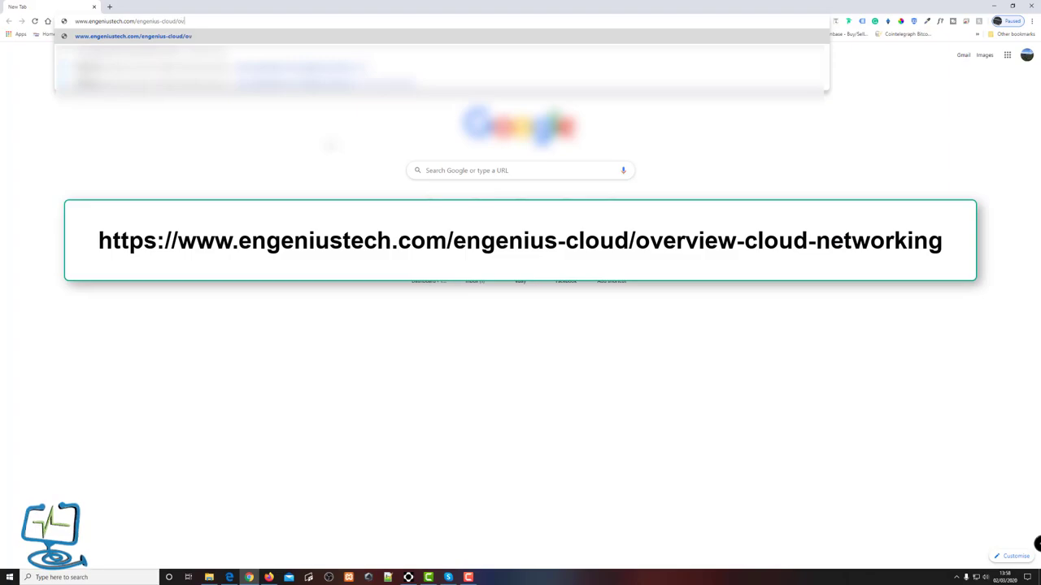
{"action": "type", "text": "erview"}
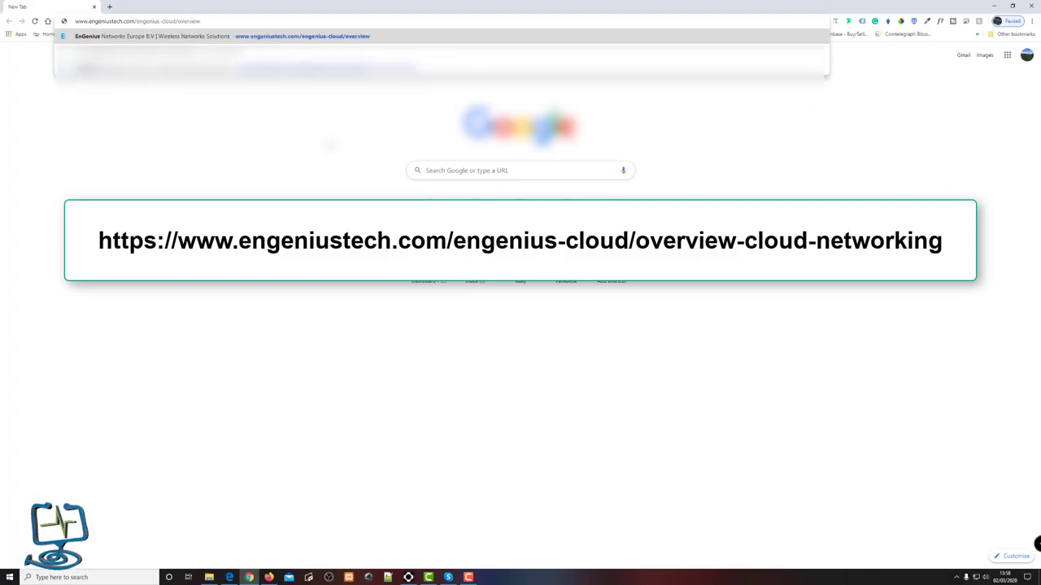
{"action": "type", "text": "-cloud"}
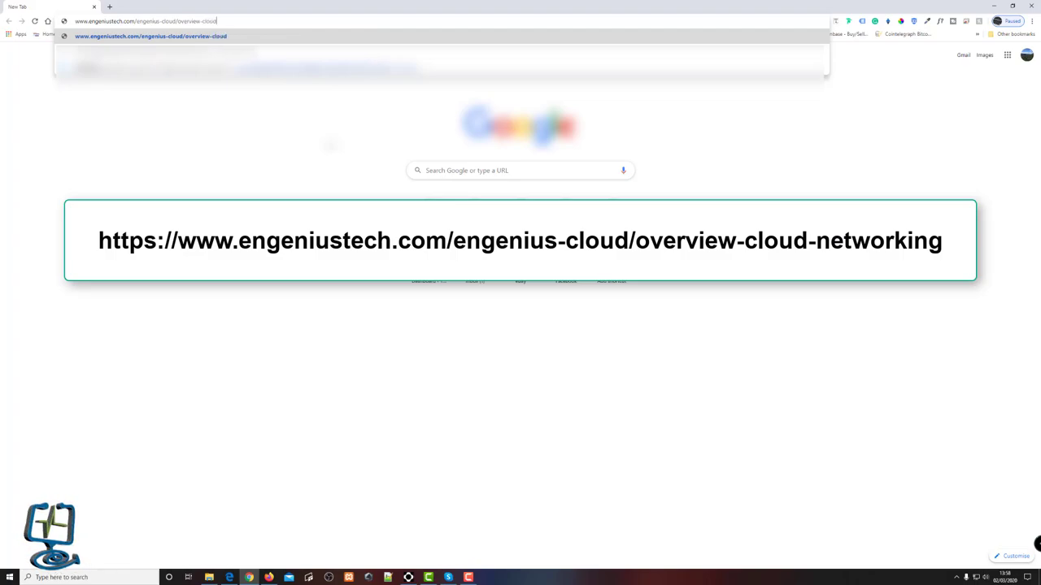
{"action": "type", "text": "-netwr"}
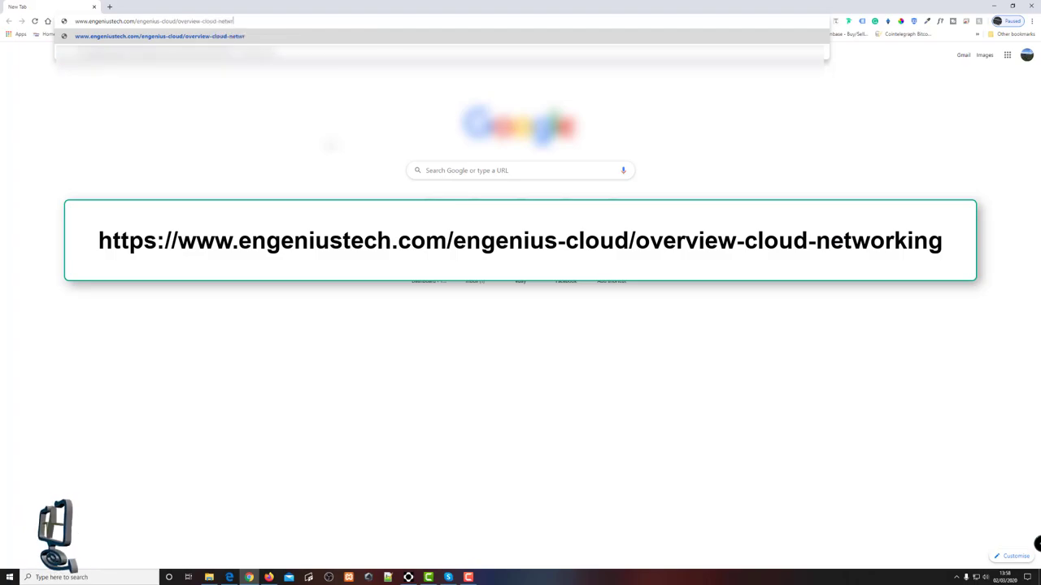
{"action": "key", "text": "BackSpace"}
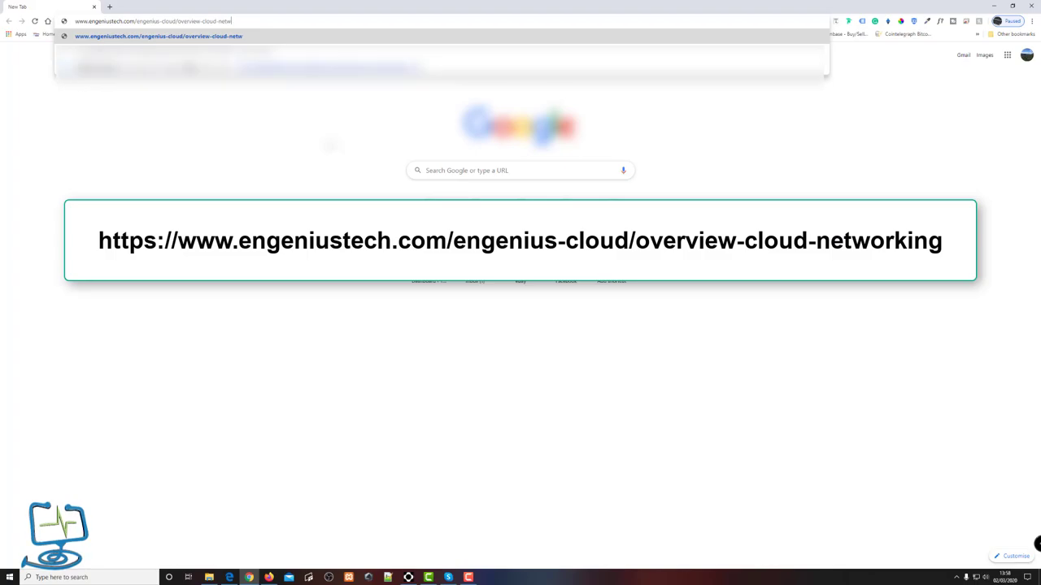
{"action": "type", "text": "orking"}
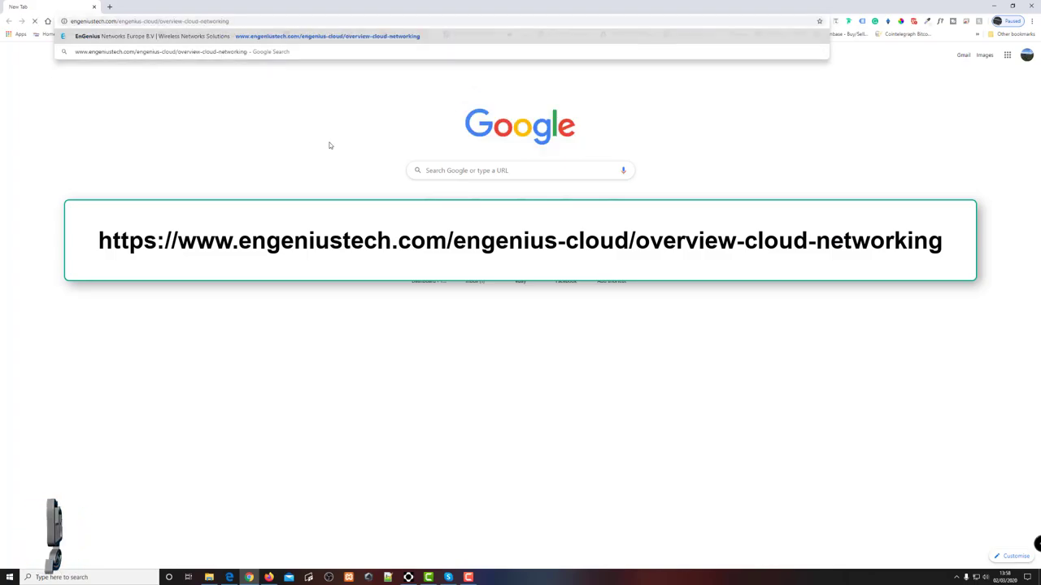
{"action": "key", "text": "Return"}
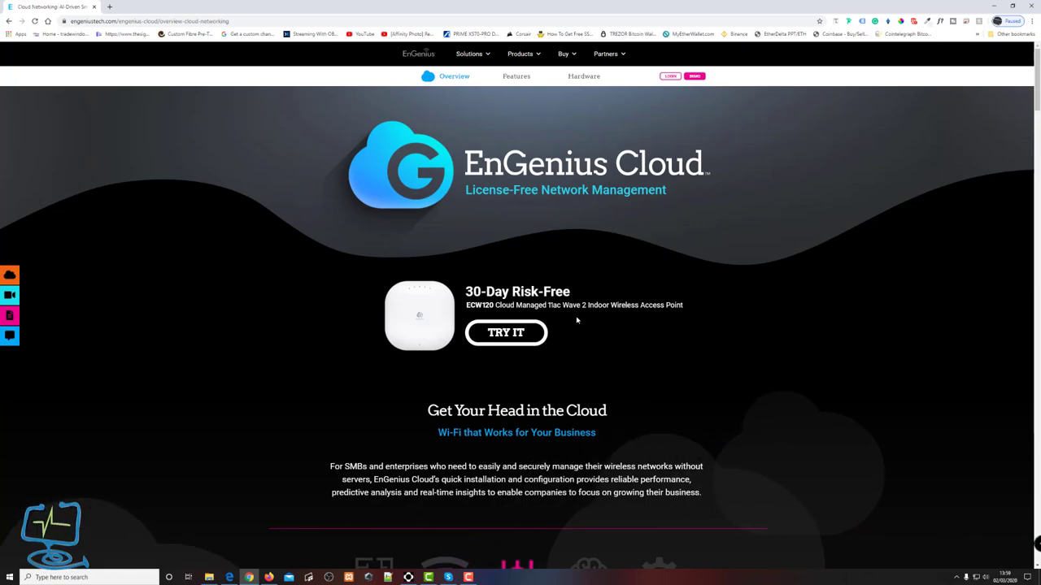
Sign in to EnGenius Cloud through the site's LOGIN link and the SIGN IN button
{"action": "left_click", "coordinate": [670, 75]}
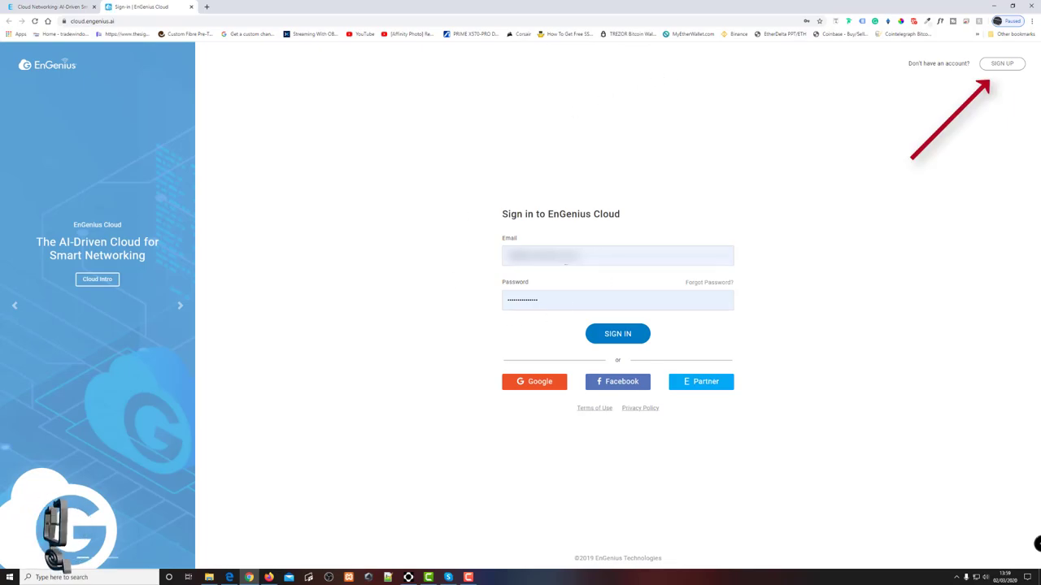
{"action": "left_click", "coordinate": [1002, 64]}
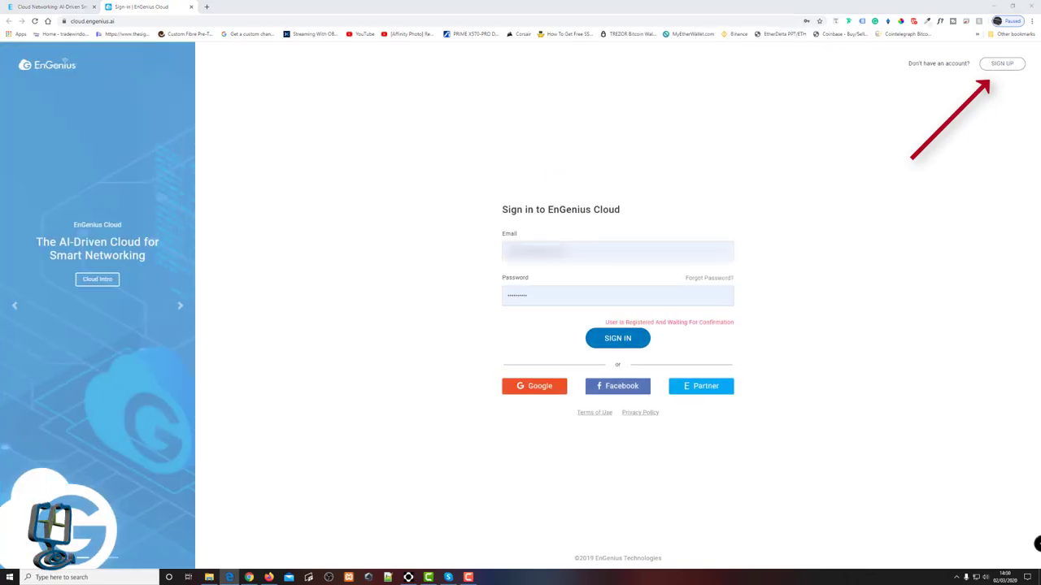
{"action": "left_click", "coordinate": [622, 338]}
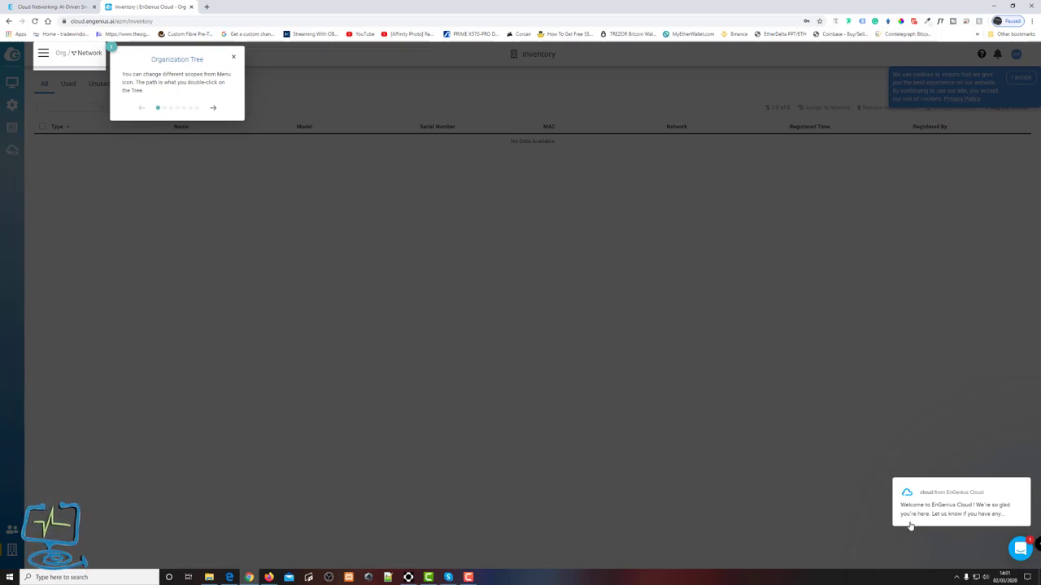
Dismiss the Organization Tree tip, close the Intercom chat, and accept the cookie notice
{"action": "mouse_move", "coordinate": [1006, 518]}
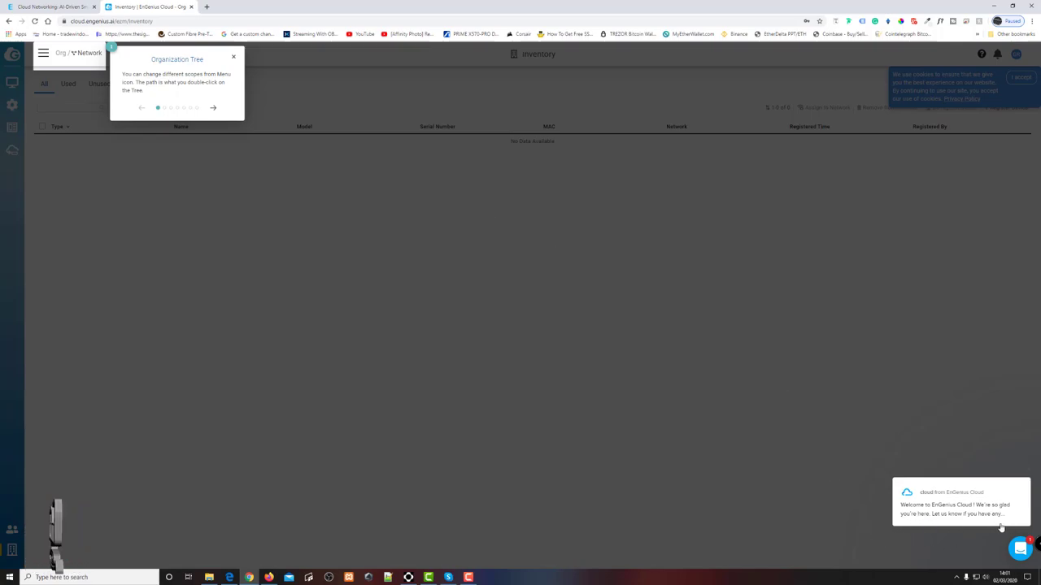
{"action": "left_click", "coordinate": [955, 508]}
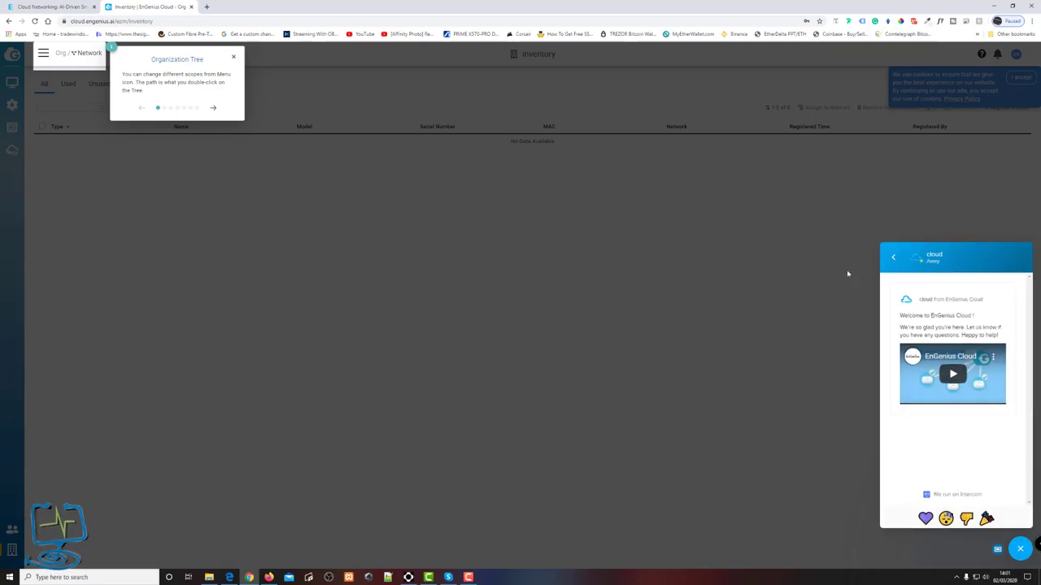
{"action": "left_click", "coordinate": [816, 312]}
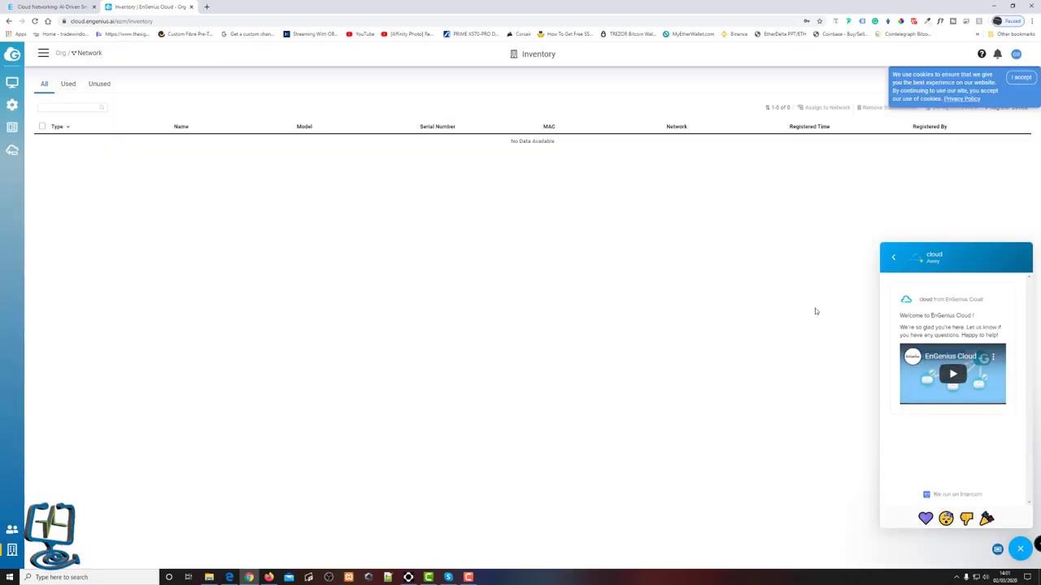
{"action": "left_click", "coordinate": [893, 257]}
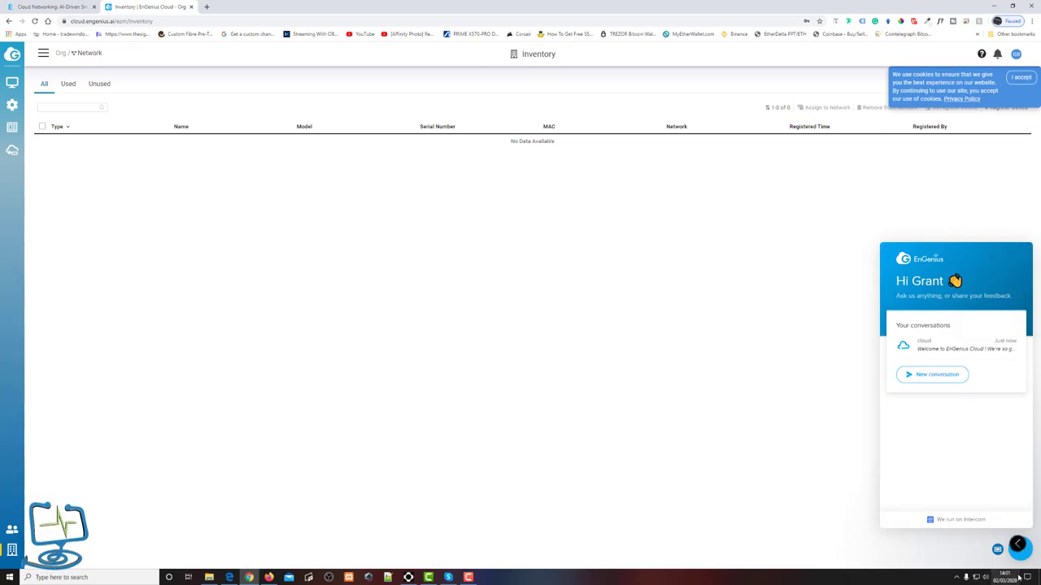
{"action": "left_click", "coordinate": [1020, 549]}
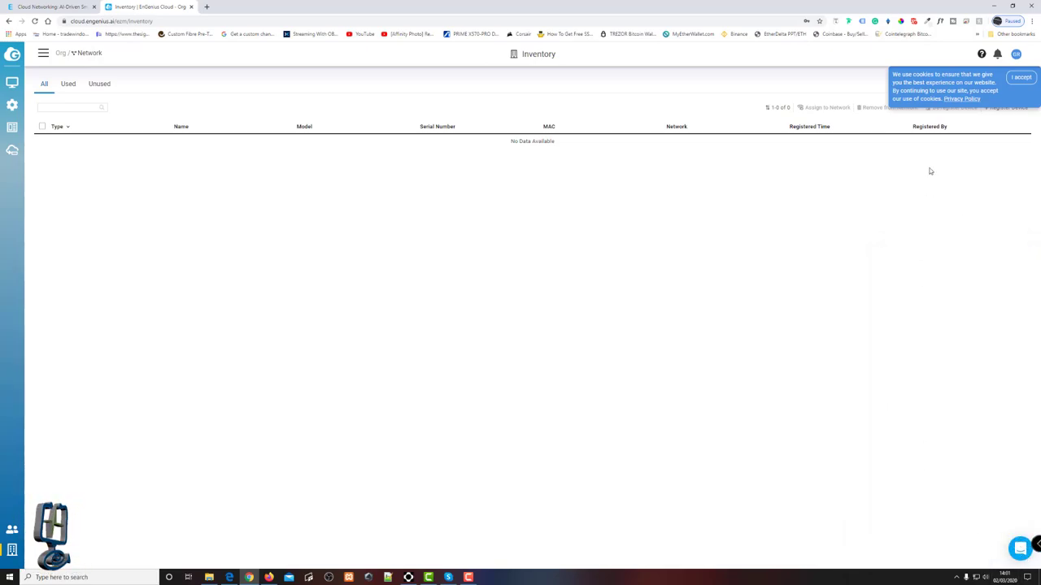
{"action": "left_click", "coordinate": [1020, 77]}
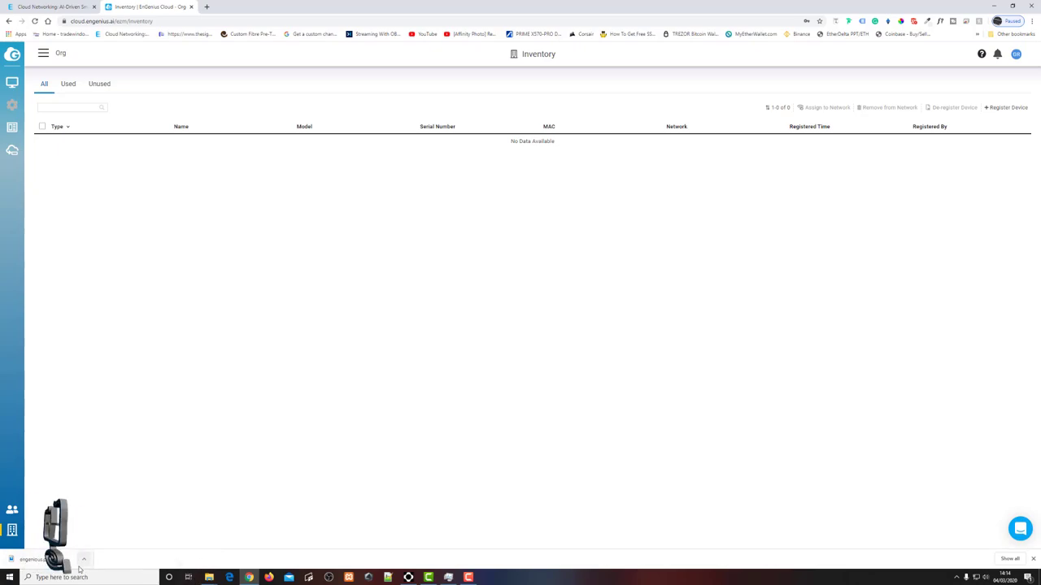
Open the organization tree and inspect the Network entry under Org
{"action": "left_click", "coordinate": [44, 54]}
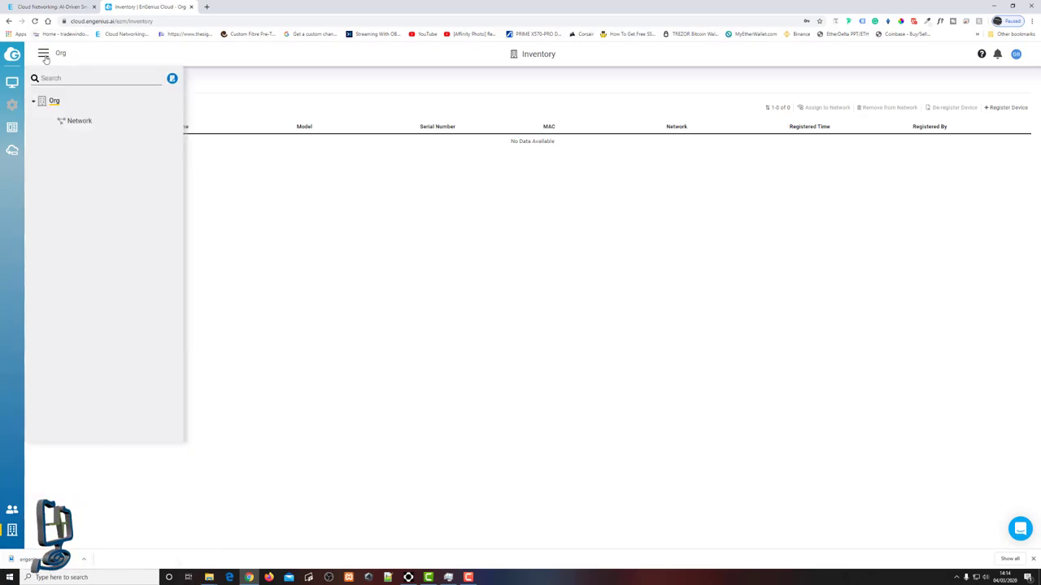
{"action": "left_click", "coordinate": [83, 123]}
{"action": "right_click", "coordinate": [83, 125]}
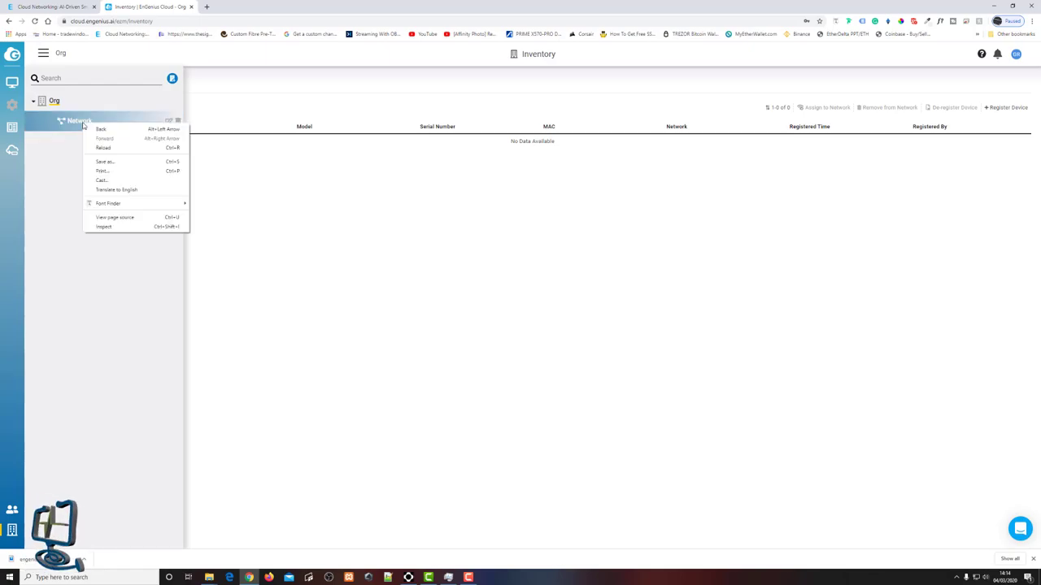
{"action": "left_click", "coordinate": [65, 122]}
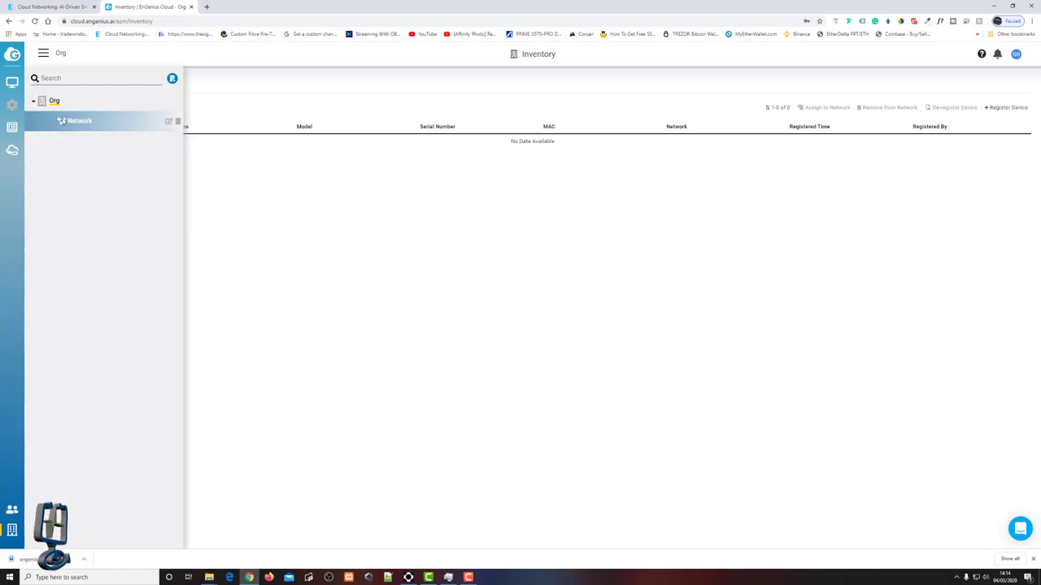
Add the organization 'The Computer Lab' with United Kingdom and Europe/London time
{"action": "left_click", "coordinate": [172, 79]}
{"action": "left_click", "coordinate": [478, 96]}
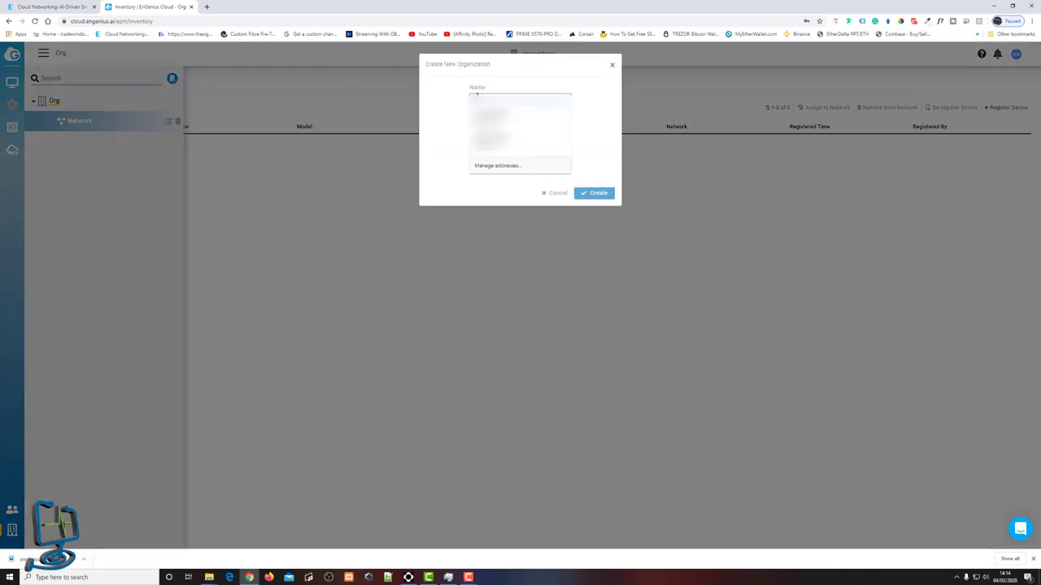
{"action": "type", "text": "Tes"}
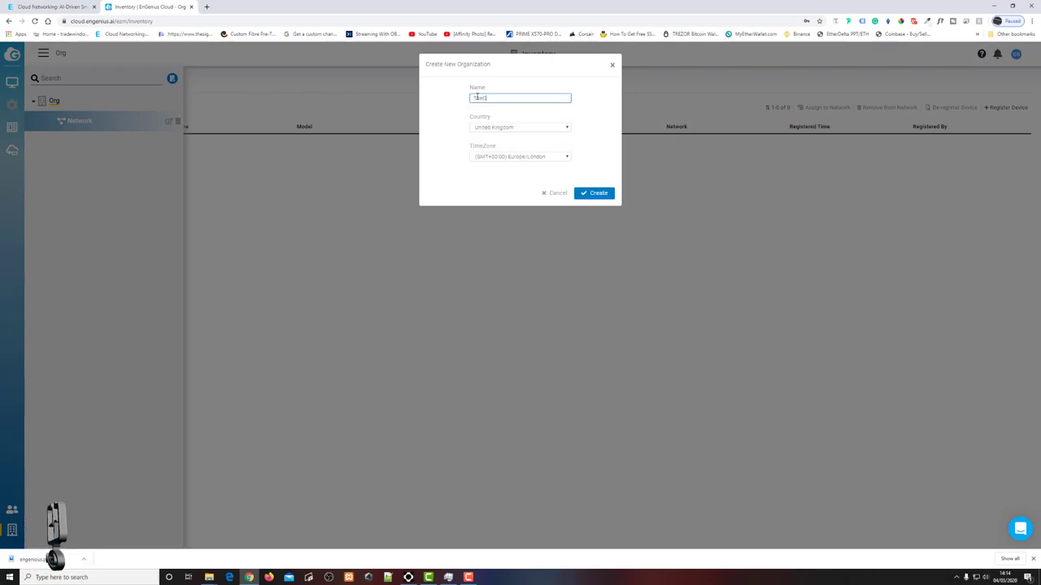
{"action": "type", "text": "Computer"}
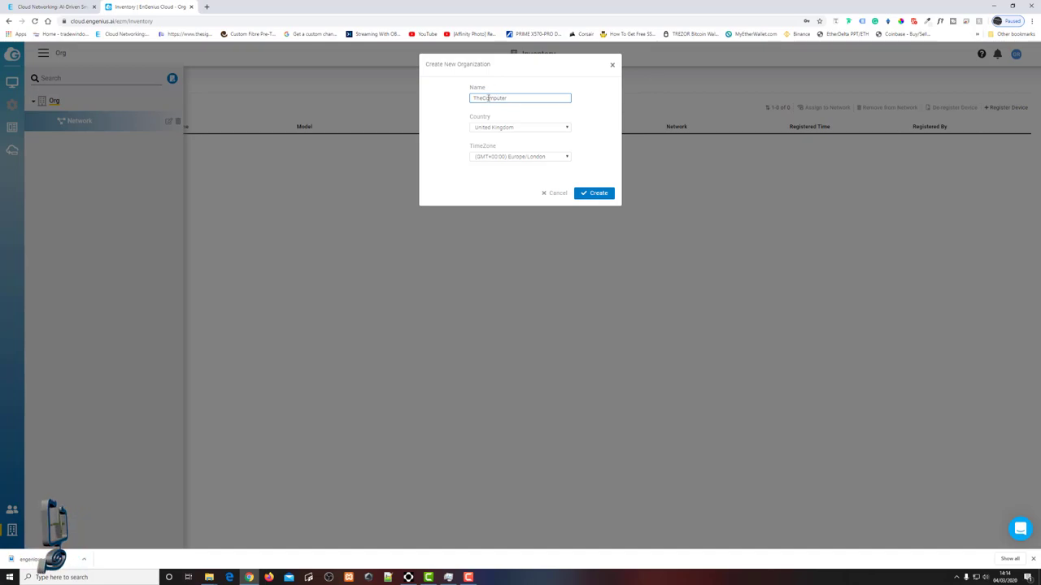
{"action": "left_click", "coordinate": [482, 97]}
{"action": "left_click", "coordinate": [516, 97]}
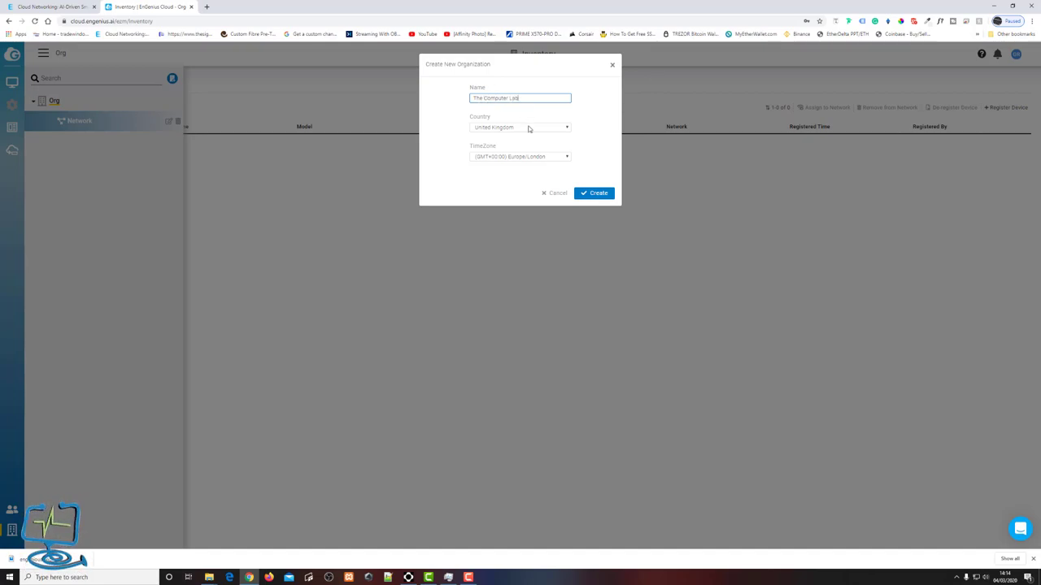
{"action": "left_click", "coordinate": [599, 195]}
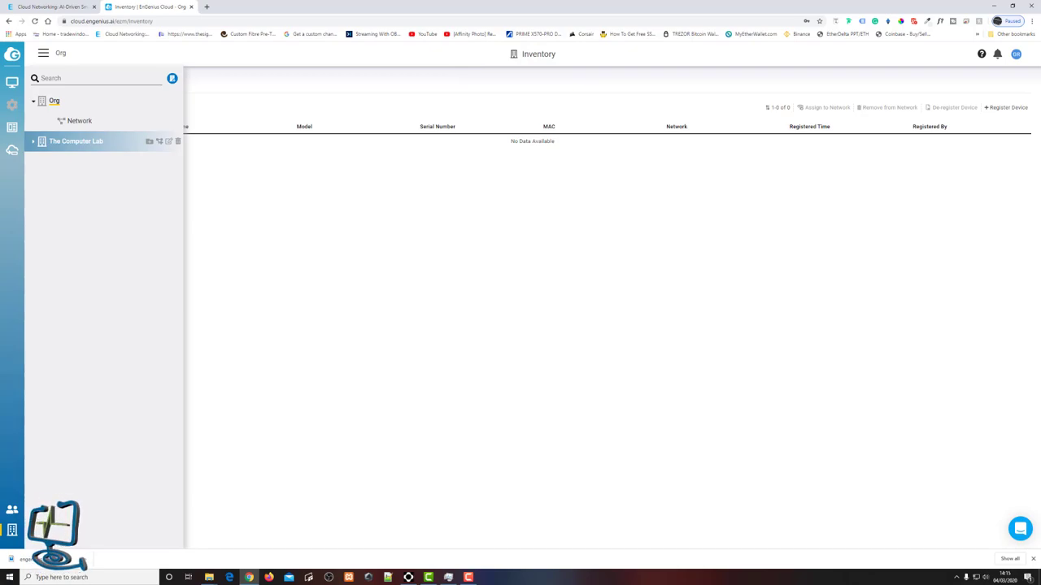
{"action": "left_click", "coordinate": [49, 57]}
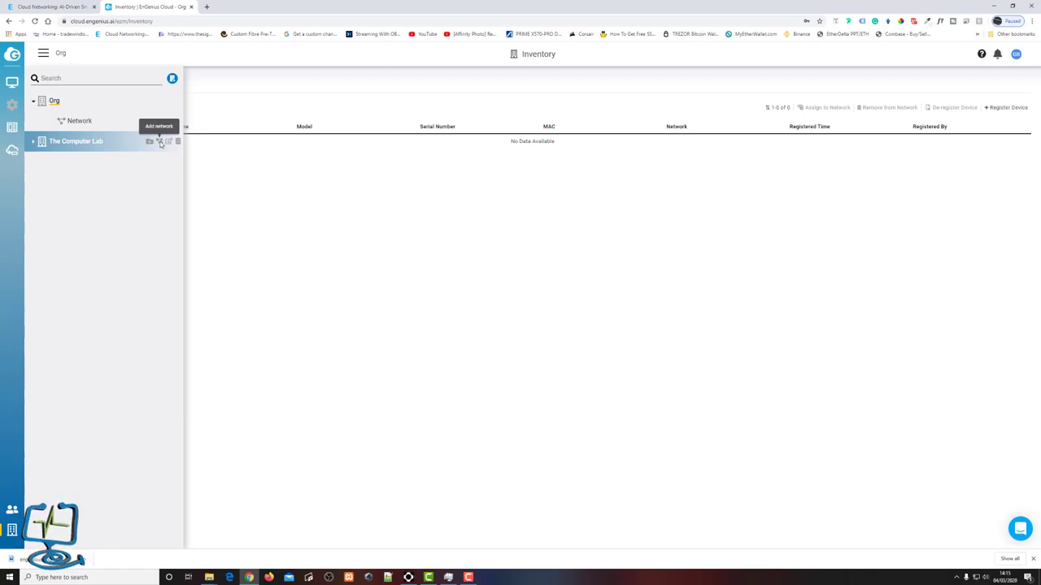
Add network 'Test Engenius Network' under The Computer Lab, keeping United Kingdom / Europe/London
{"action": "left_click", "coordinate": [161, 141]}
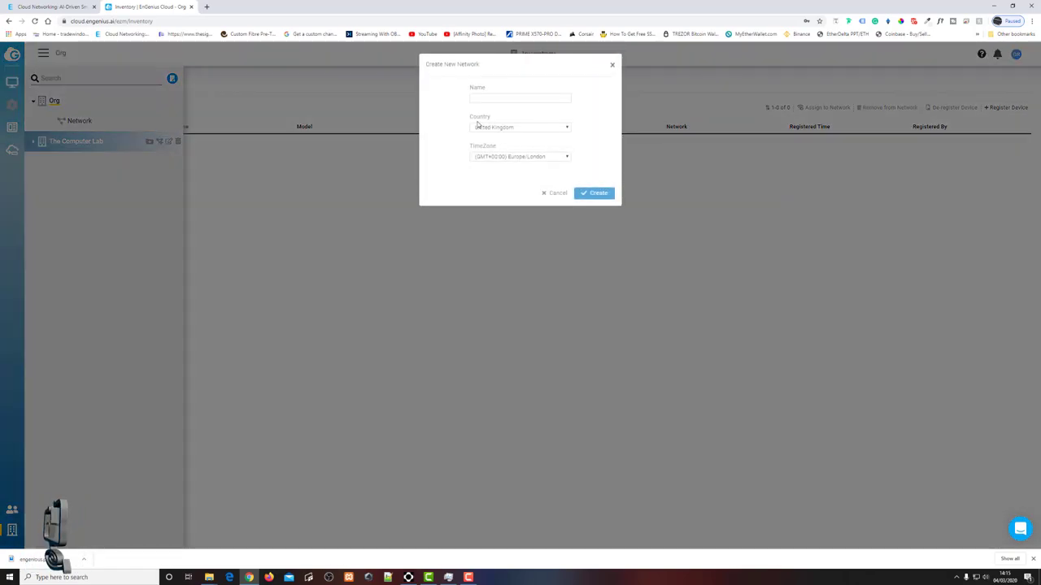
{"action": "left_click", "coordinate": [472, 97]}
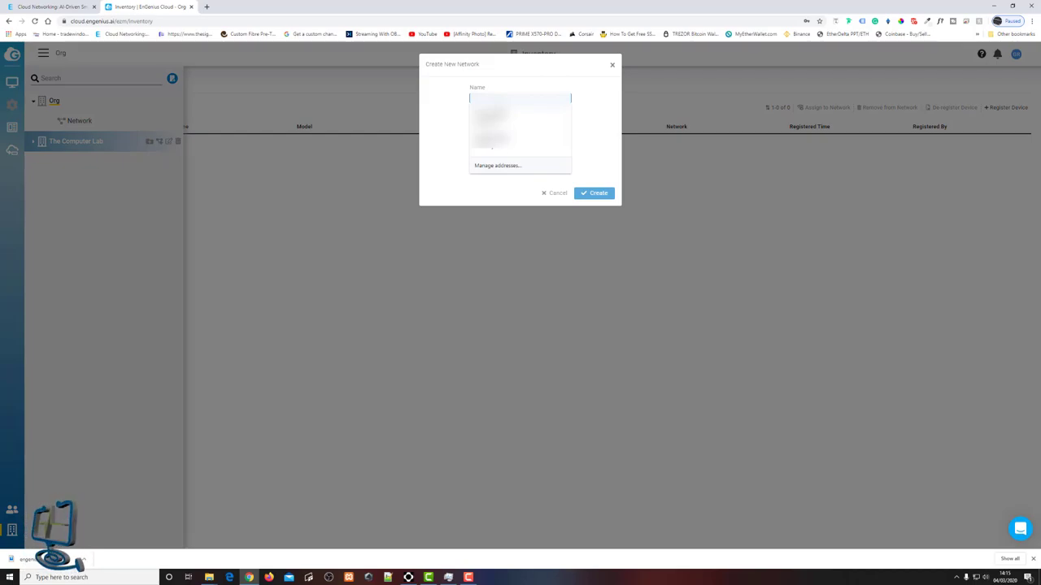
{"action": "type", "text": "Tes"}
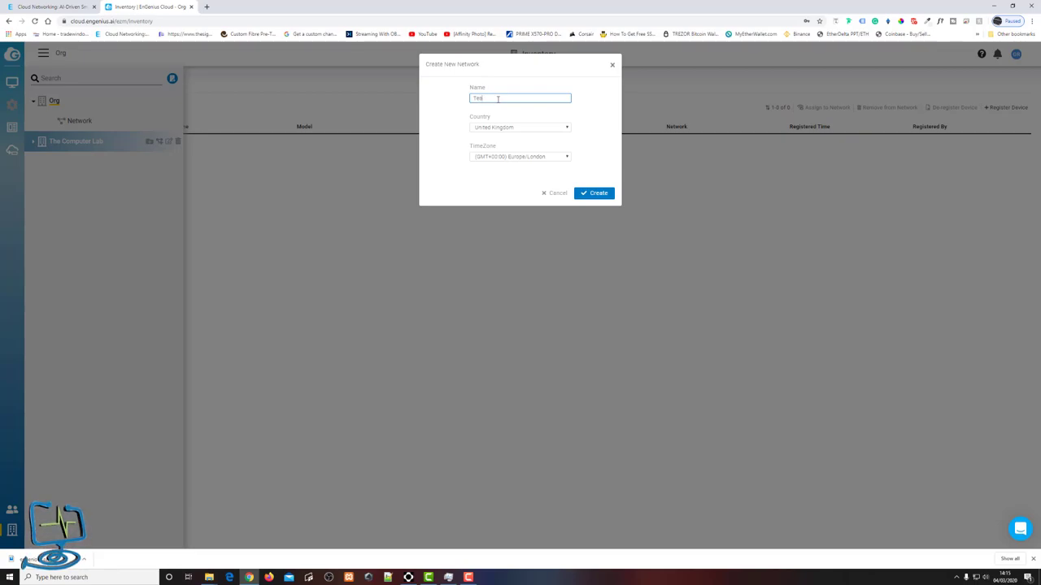
{"action": "type", "text": "t Netw"}
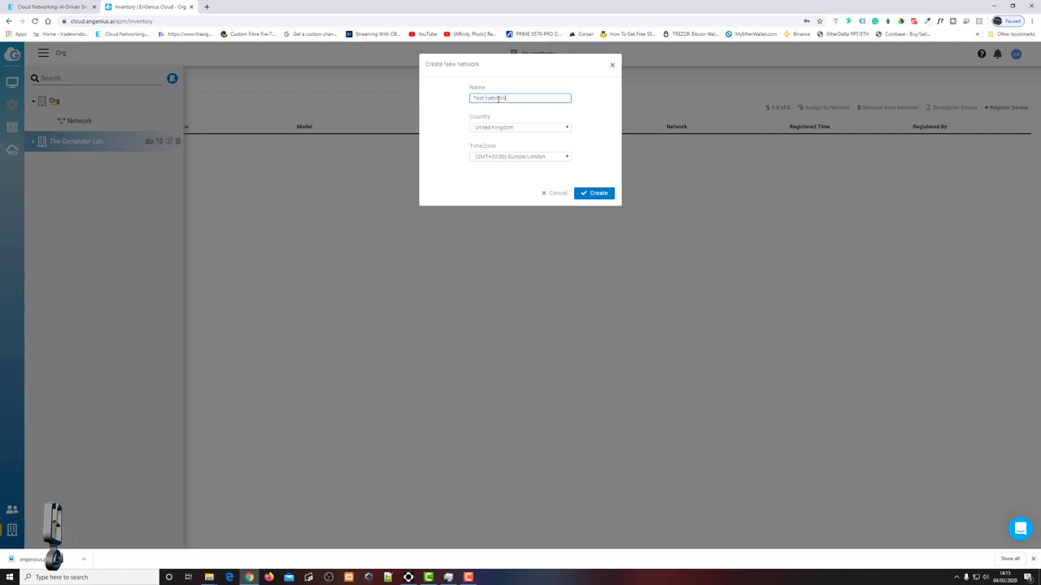
{"action": "type", "text": "ork"}
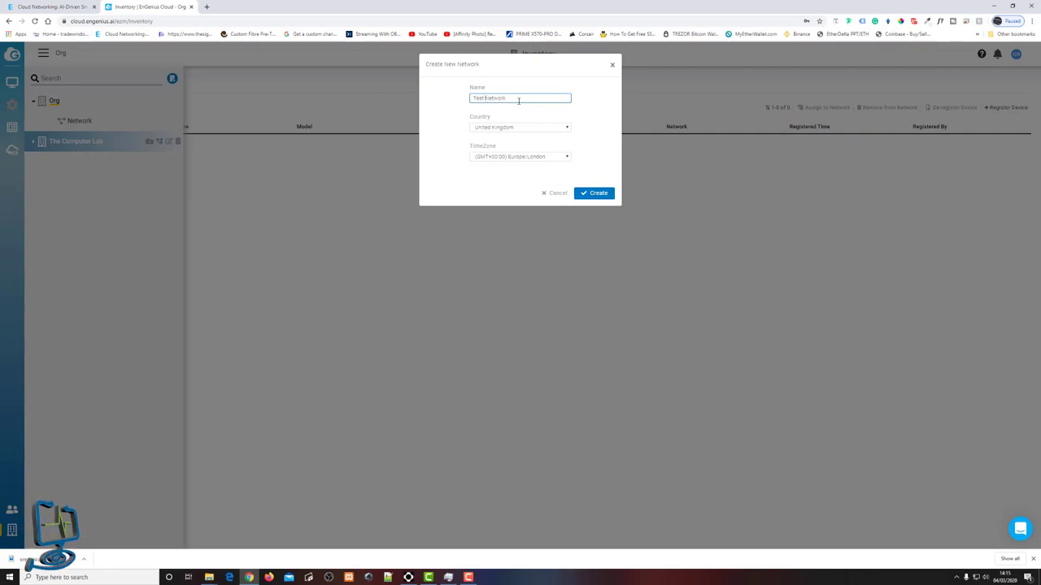
{"action": "type", "text": "Engen"}
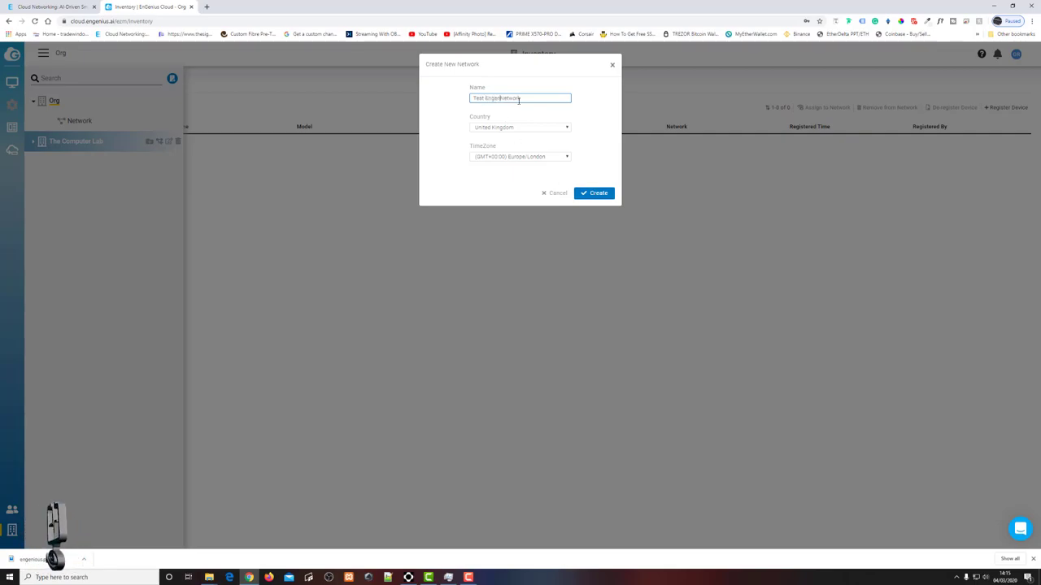
{"action": "type", "text": "ius"}
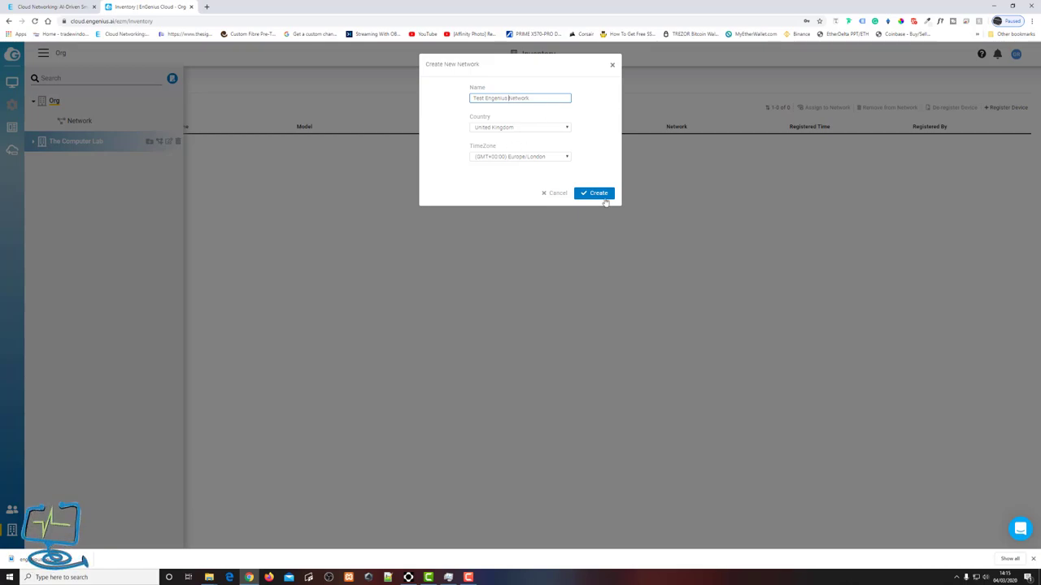
{"action": "left_click", "coordinate": [600, 196]}
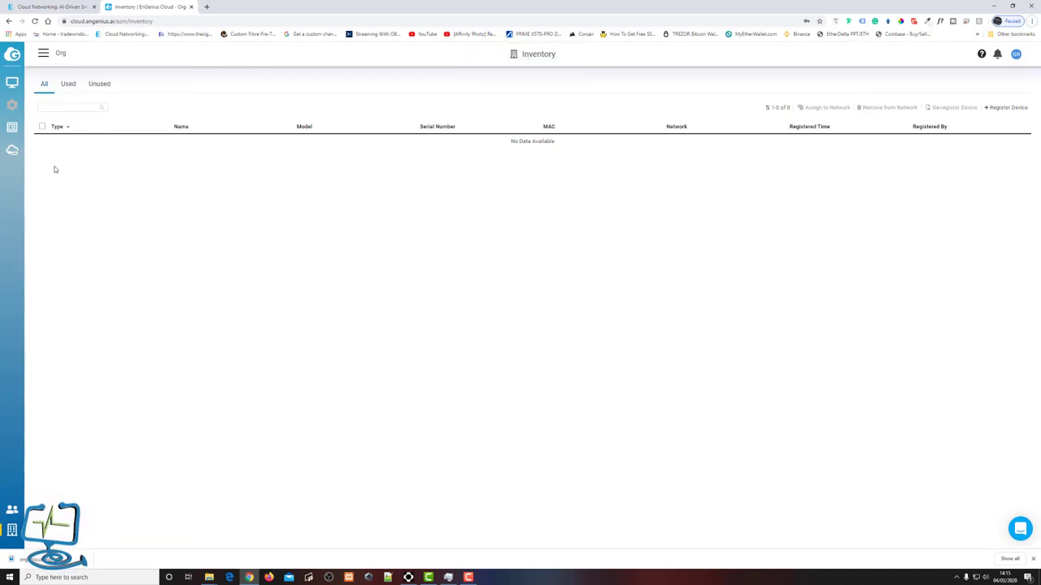
Expand The Computer Lab in the organization tree and select Test Engenius Network
{"action": "left_click", "coordinate": [43, 54]}
{"action": "left_click", "coordinate": [33, 143]}
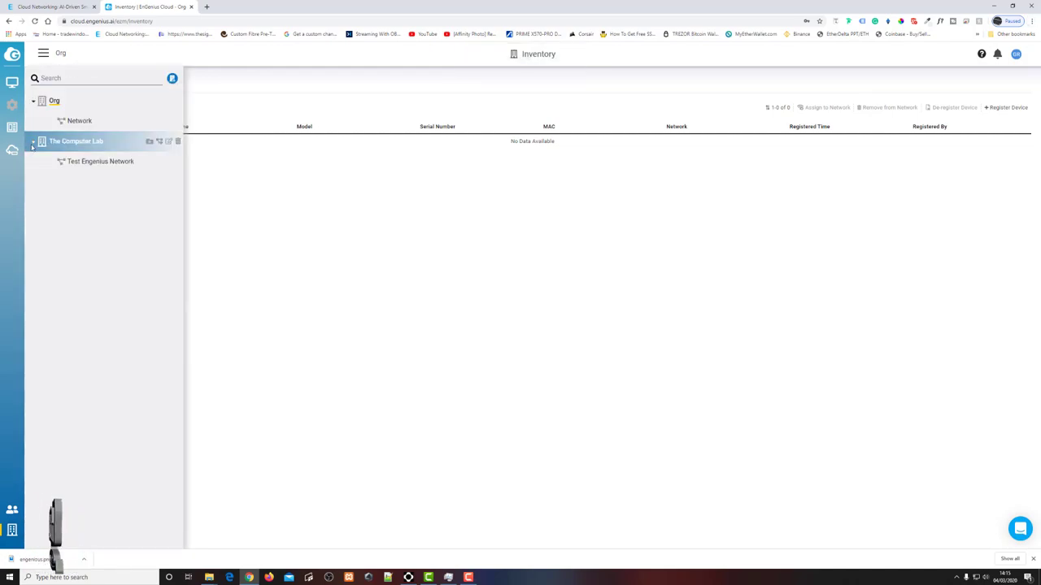
{"action": "left_click", "coordinate": [93, 166]}
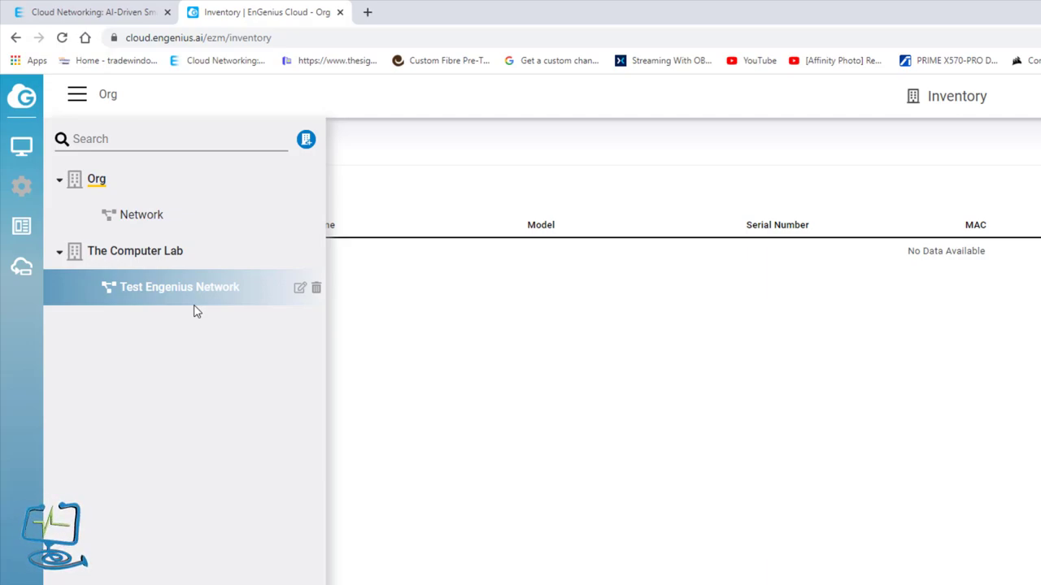
{"action": "left_click", "coordinate": [76, 95]}
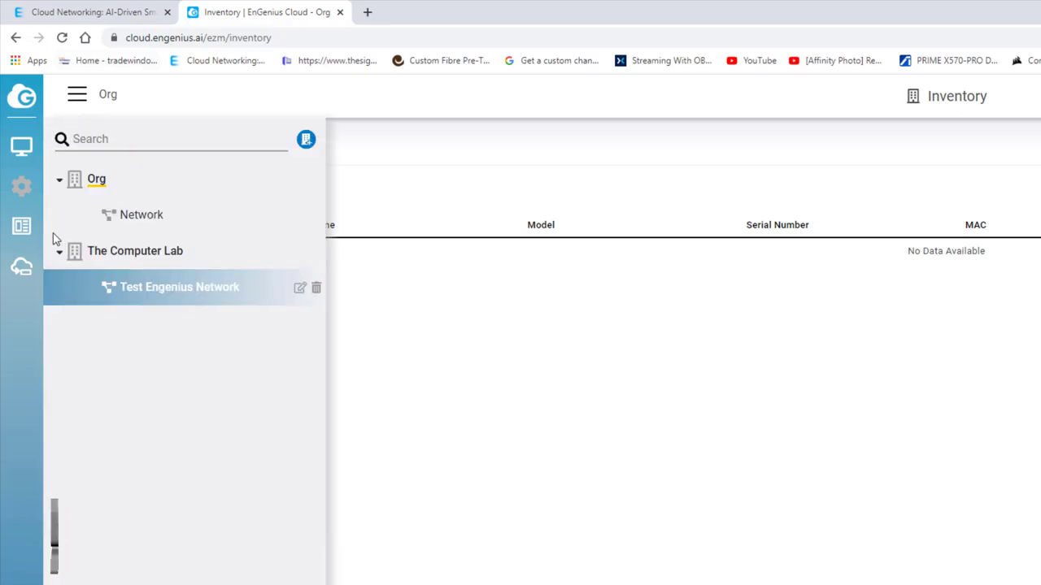
{"action": "left_click", "coordinate": [160, 300]}
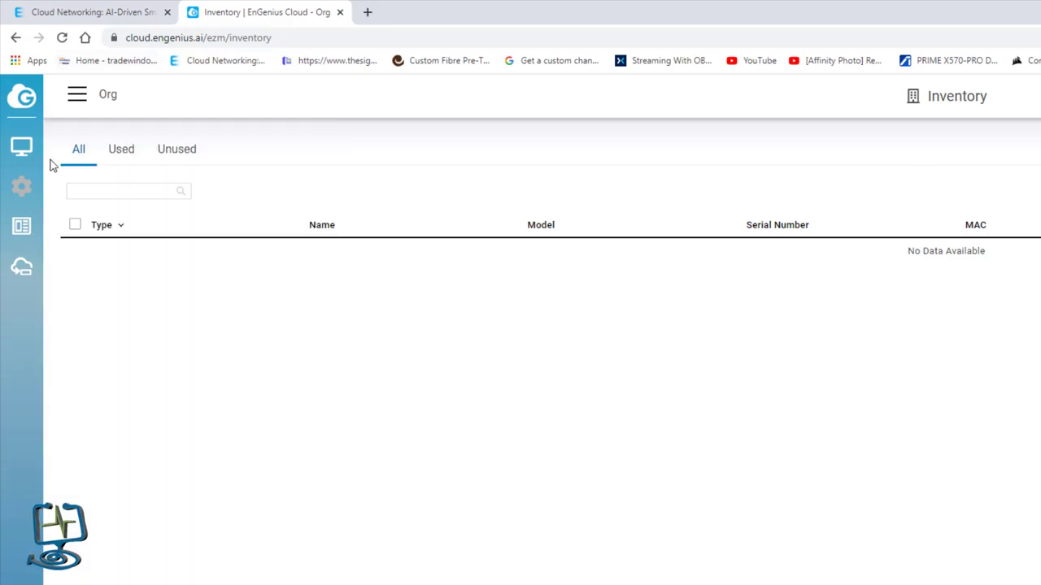
{"action": "mouse_move", "coordinate": [22, 228]}
{"action": "mouse_move", "coordinate": [18, 145]}
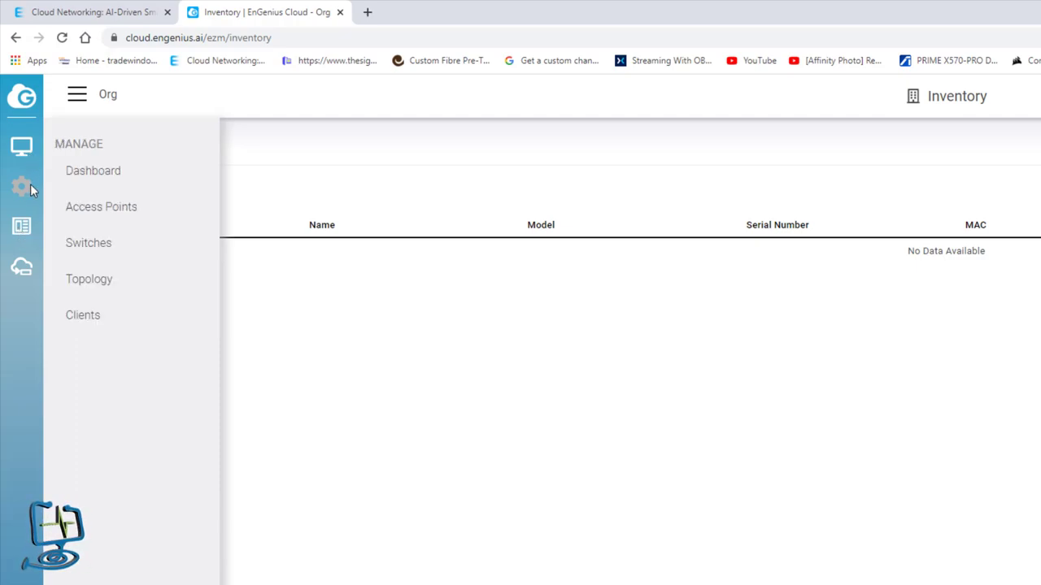
{"action": "mouse_move", "coordinate": [25, 200]}
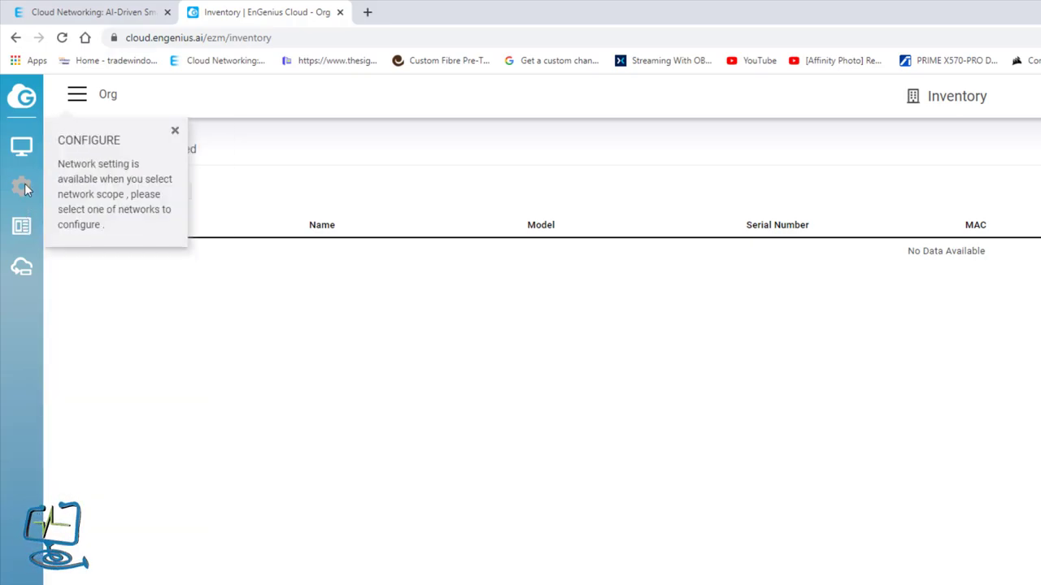
{"action": "left_click", "coordinate": [79, 100]}
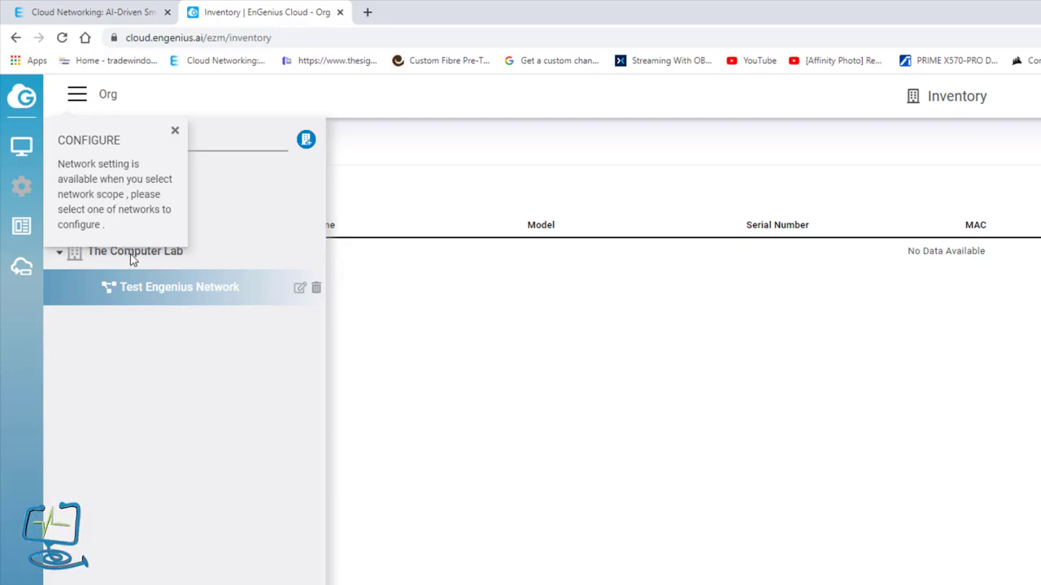
{"action": "left_click", "coordinate": [174, 136]}
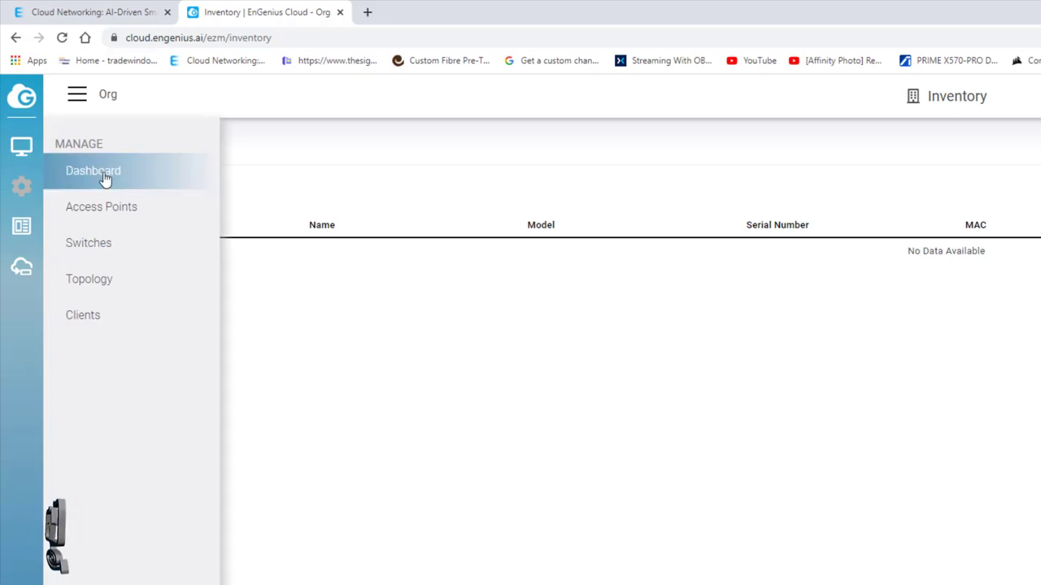
{"action": "mouse_move", "coordinate": [76, 103]}
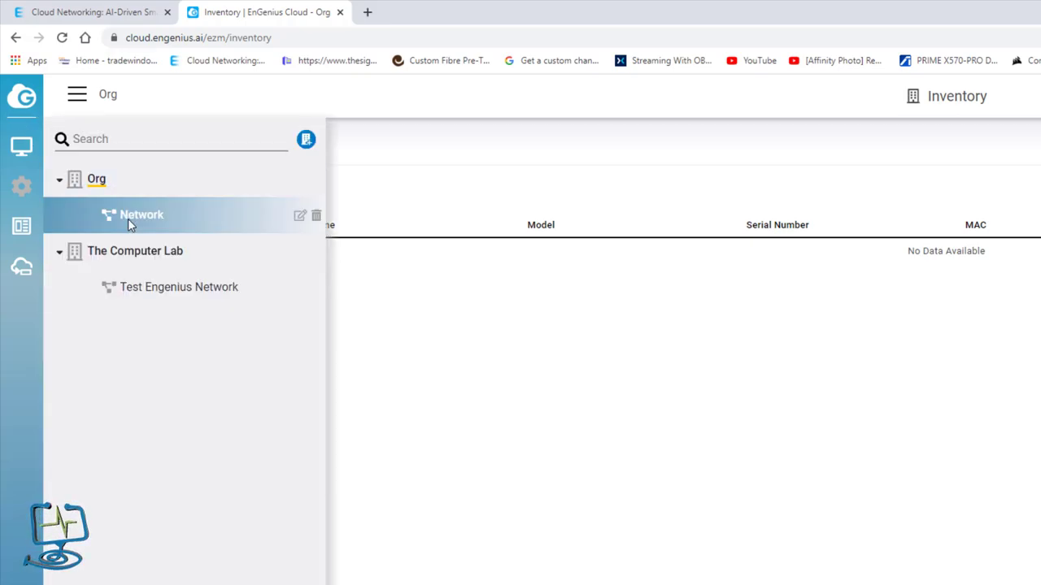
Switch from Org's Network to Test Engenius Network and check the network name shown
{"action": "left_click", "coordinate": [127, 219]}
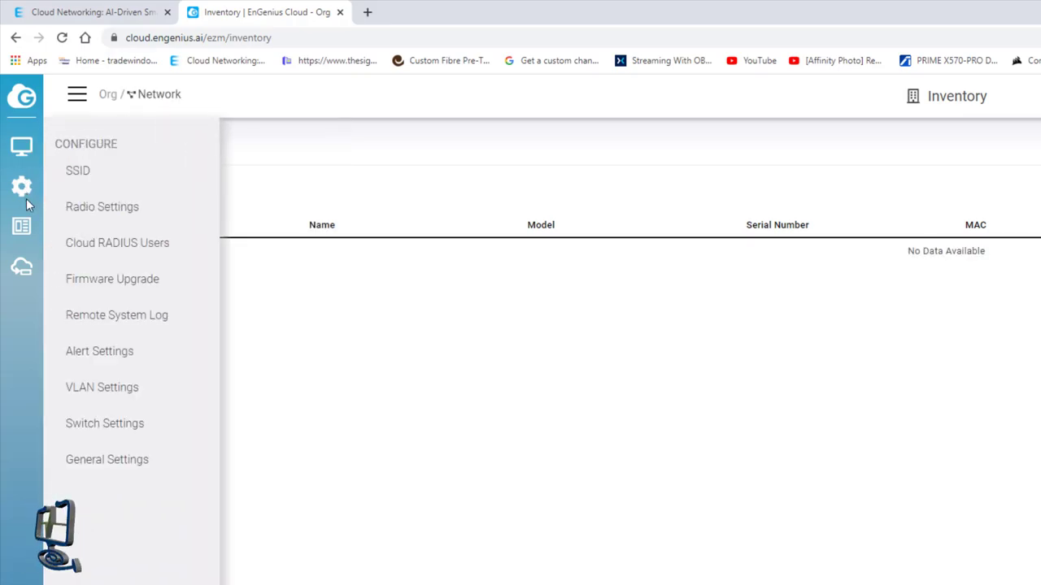
{"action": "mouse_move", "coordinate": [71, 99]}
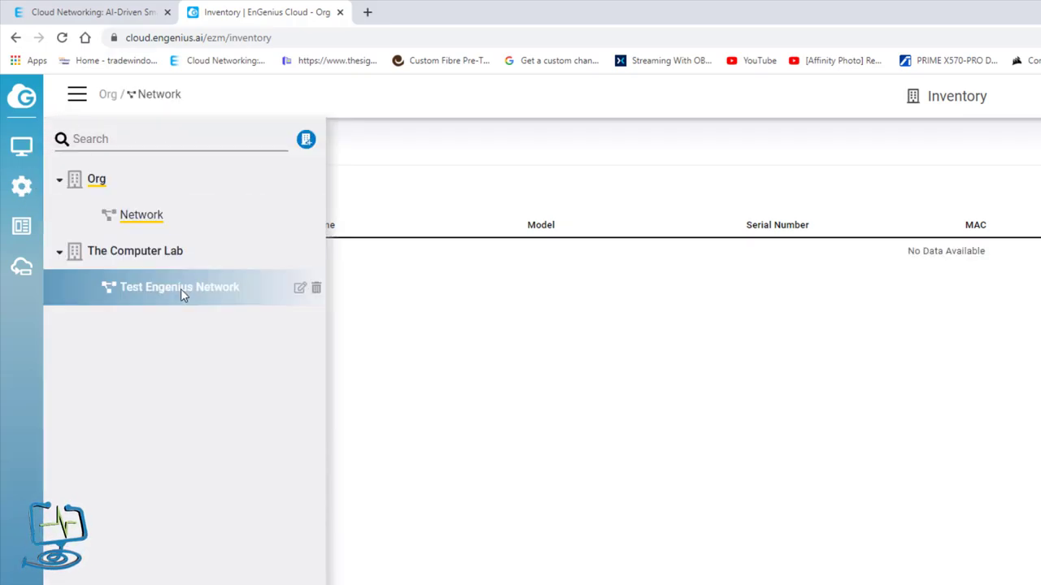
{"action": "left_click", "coordinate": [180, 289]}
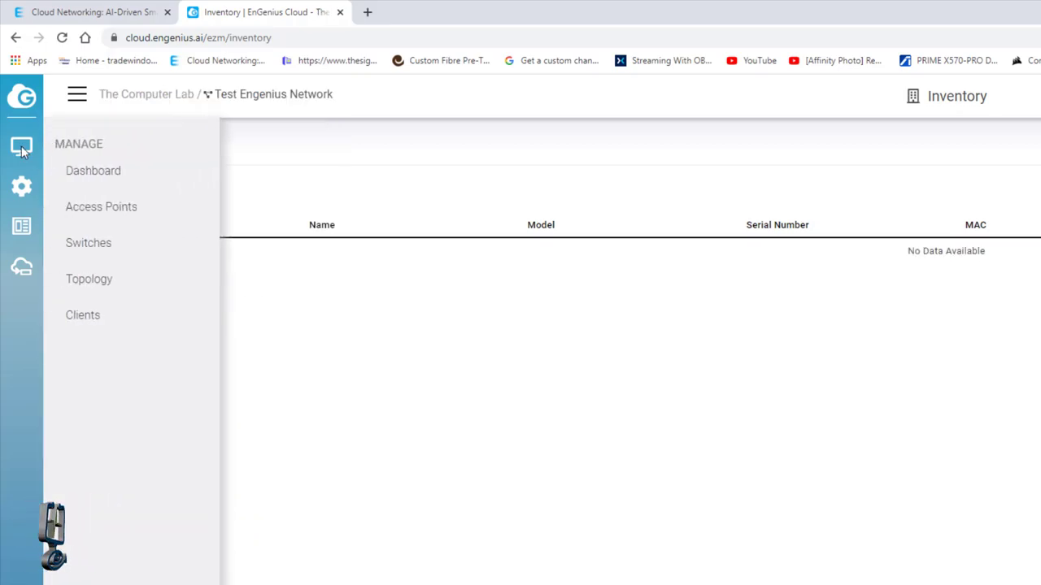
{"action": "mouse_move", "coordinate": [22, 189]}
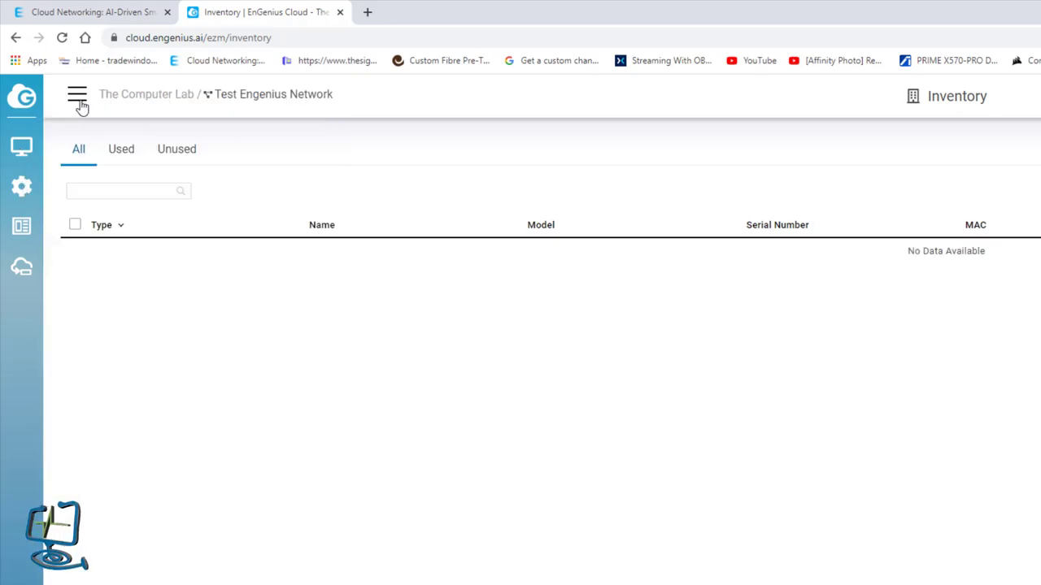
{"action": "mouse_move", "coordinate": [77, 100]}
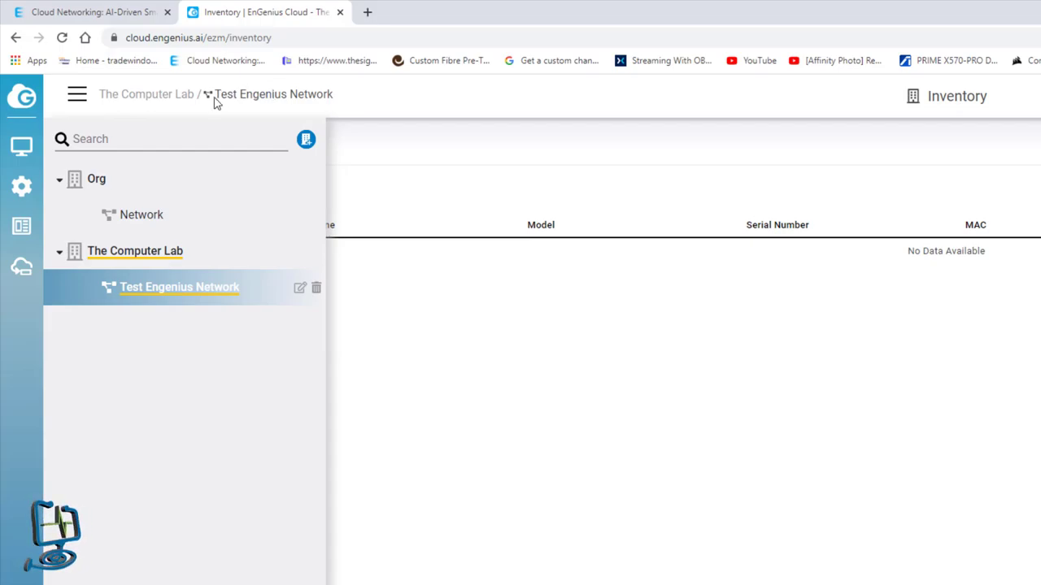
{"action": "left_click_drag", "start_coordinate": [217, 96], "coordinate": [262, 116]}
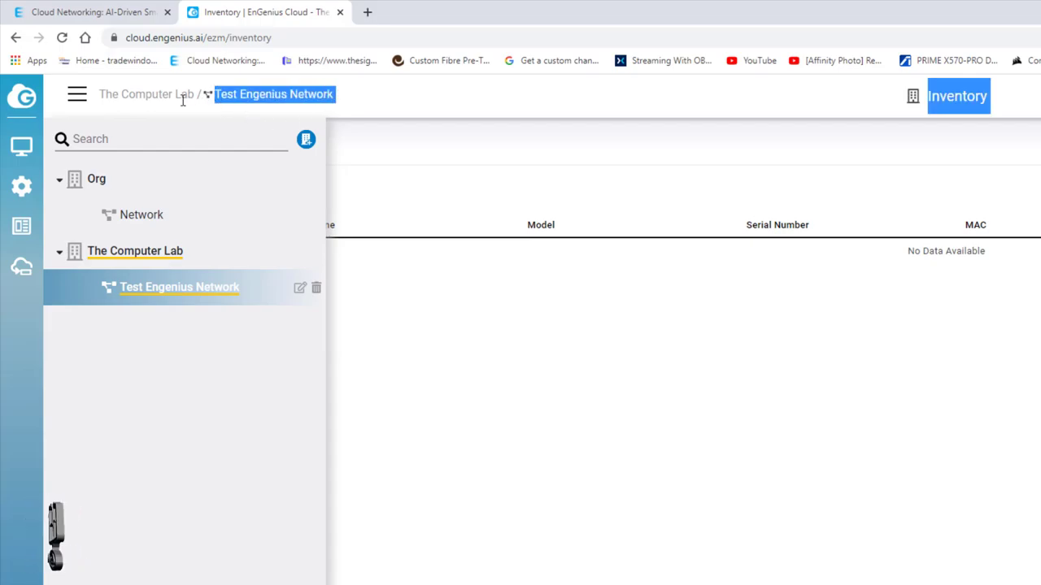
Reselect Test Engenius Network from the tree and bring up its configuration menu
{"action": "left_click", "coordinate": [141, 214]}
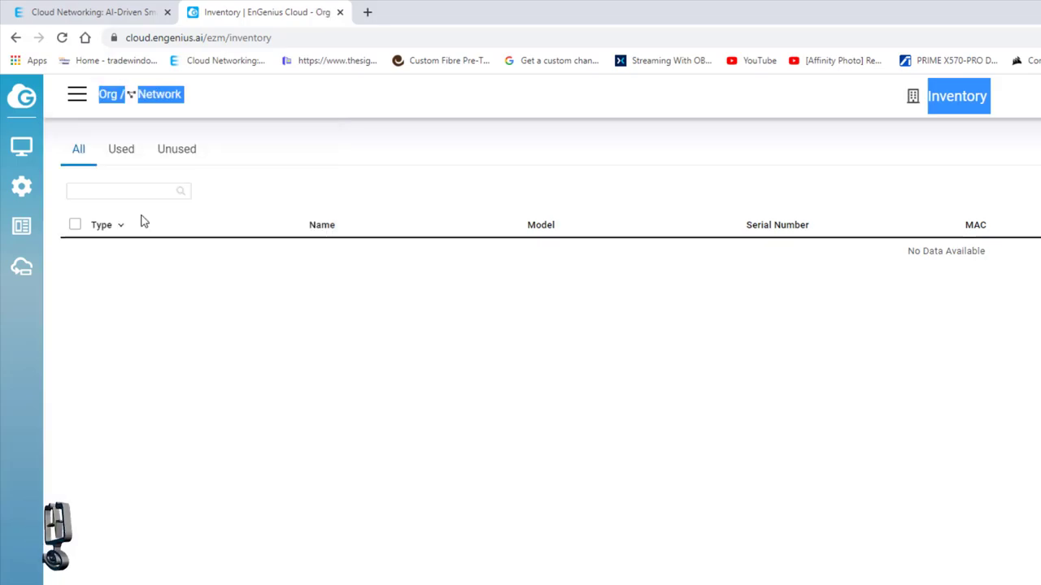
{"action": "left_click", "coordinate": [77, 101]}
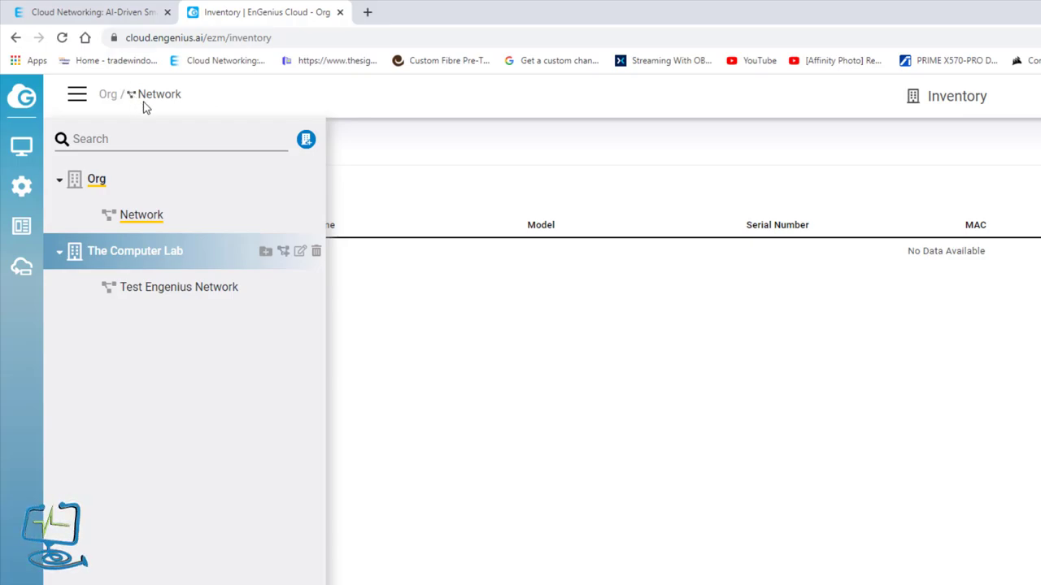
{"action": "left_click", "coordinate": [186, 290]}
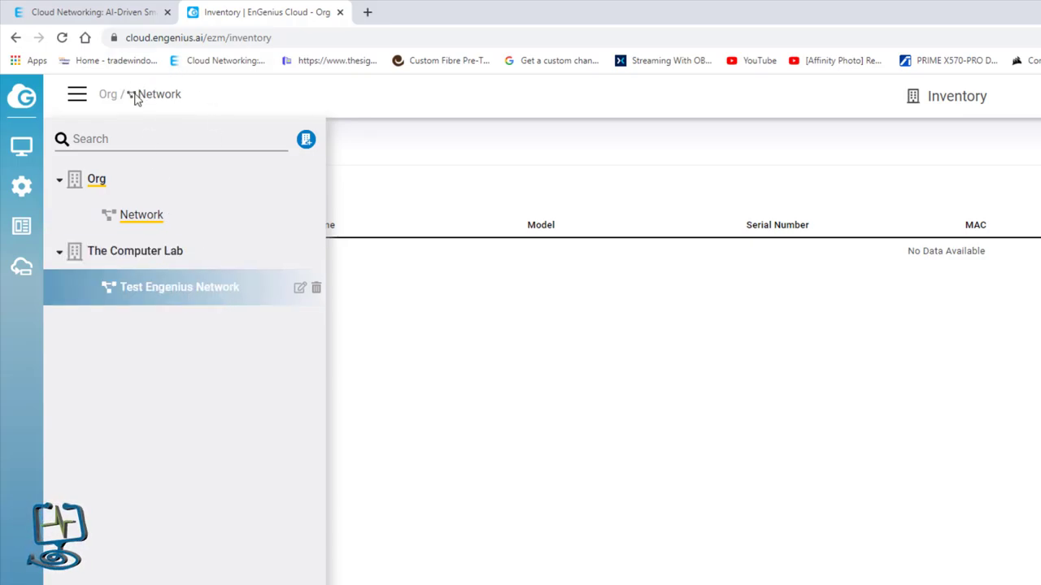
{"action": "left_click_drag", "start_coordinate": [136, 96], "coordinate": [252, 104]}
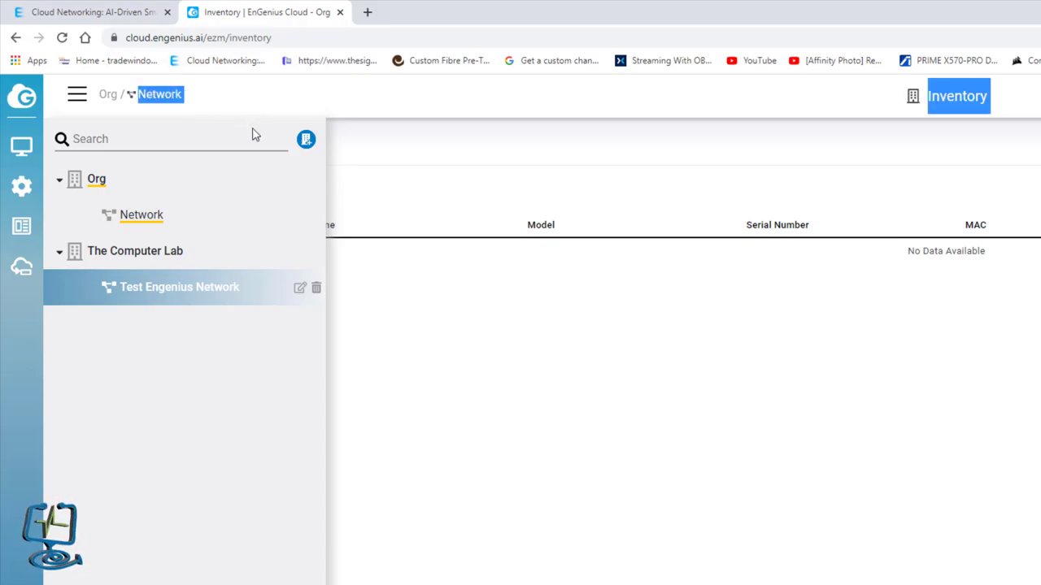
{"action": "left_click", "coordinate": [152, 287]}
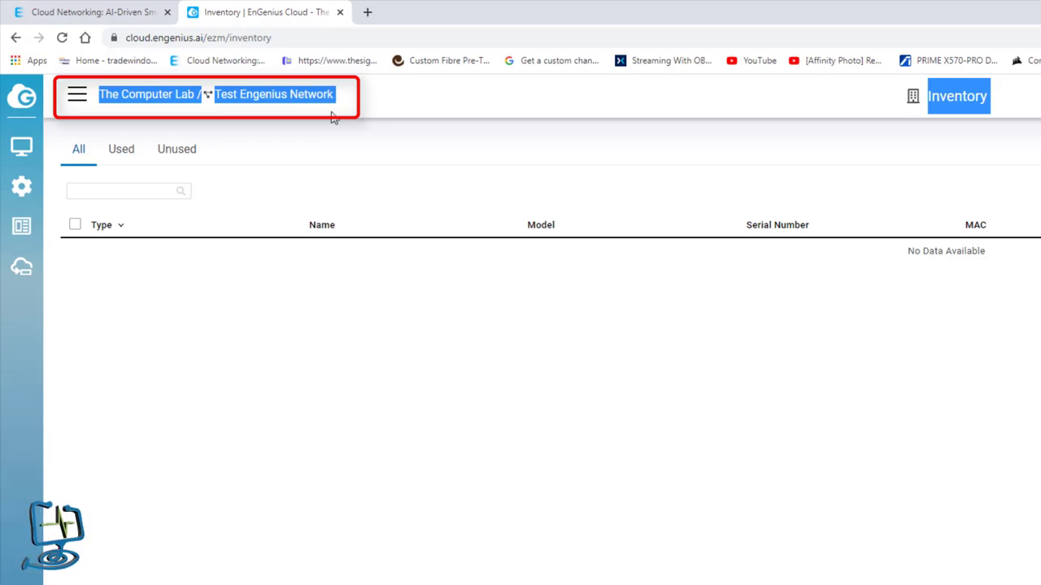
{"action": "left_click", "coordinate": [22, 187]}
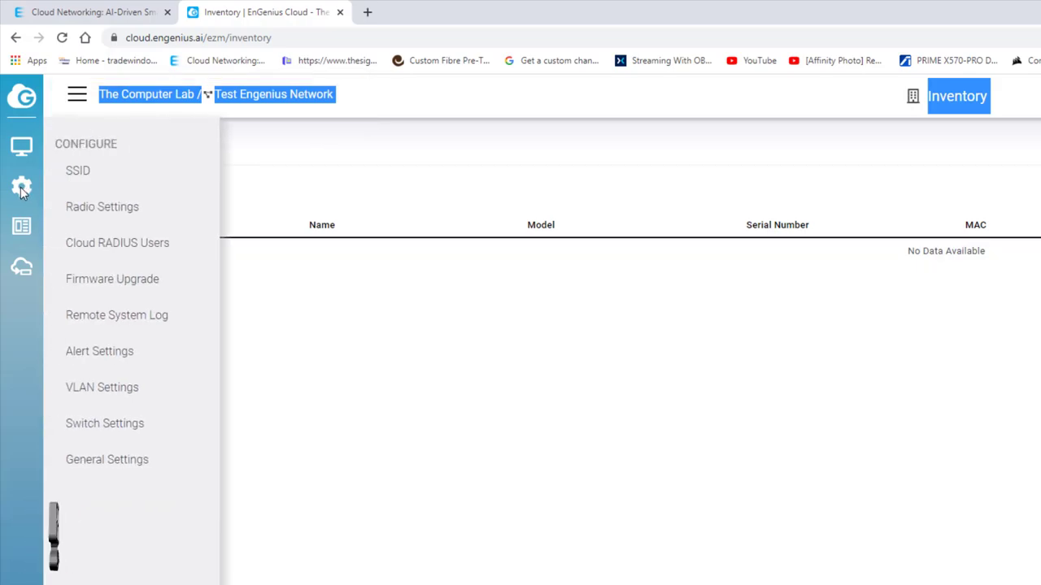
Go to the network's SSID settings and begin a new SSID with Add SSID
{"action": "left_click", "coordinate": [111, 182]}
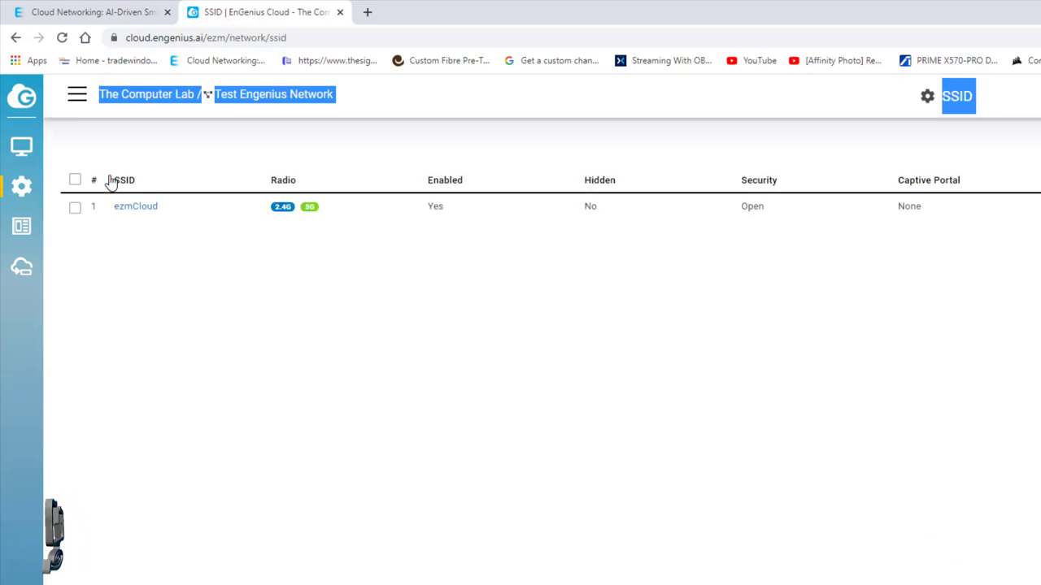
{"action": "left_click", "coordinate": [205, 212]}
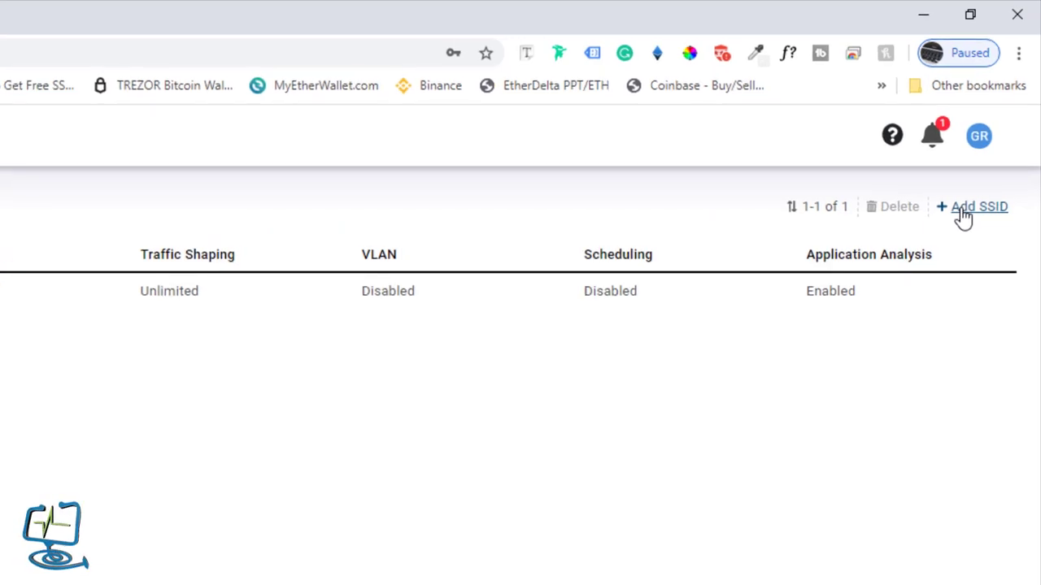
{"action": "left_click", "coordinate": [965, 211]}
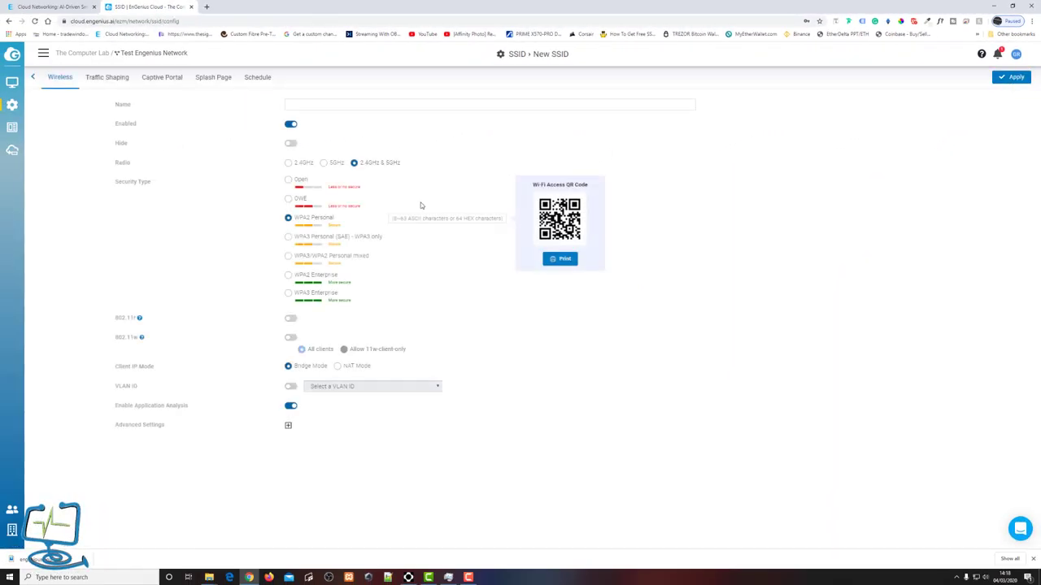
Enter 'Test Engenius Wifi' as the new SSID's name
{"action": "left_click", "coordinate": [288, 104]}
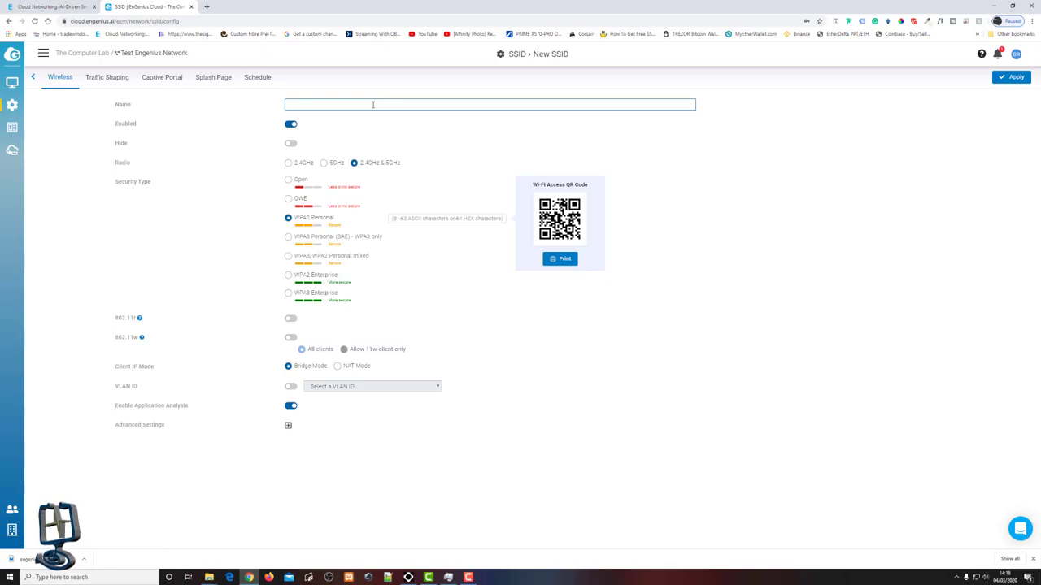
{"action": "type", "text": "Test W"}
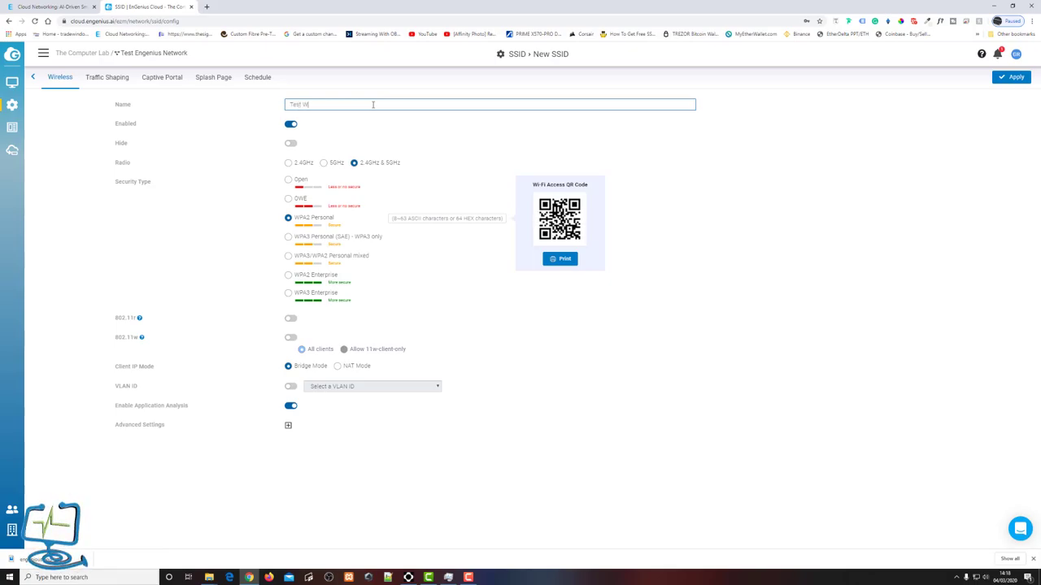
{"action": "key", "text": "BackSpace"}
{"action": "type", "text": "Engeni"}
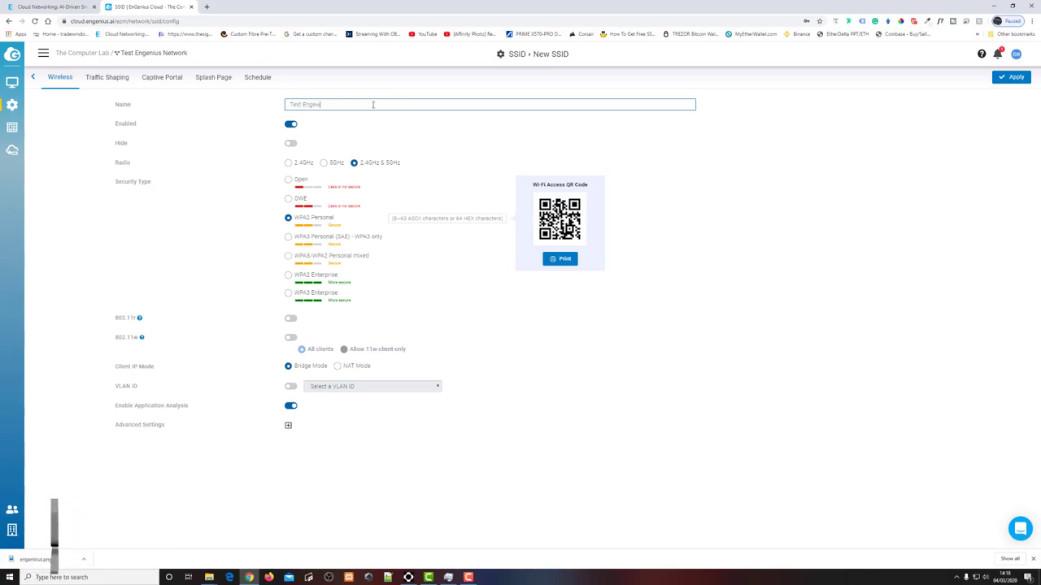
{"action": "key", "text": "BackSpace"}
{"action": "key", "text": "BackSpace"}
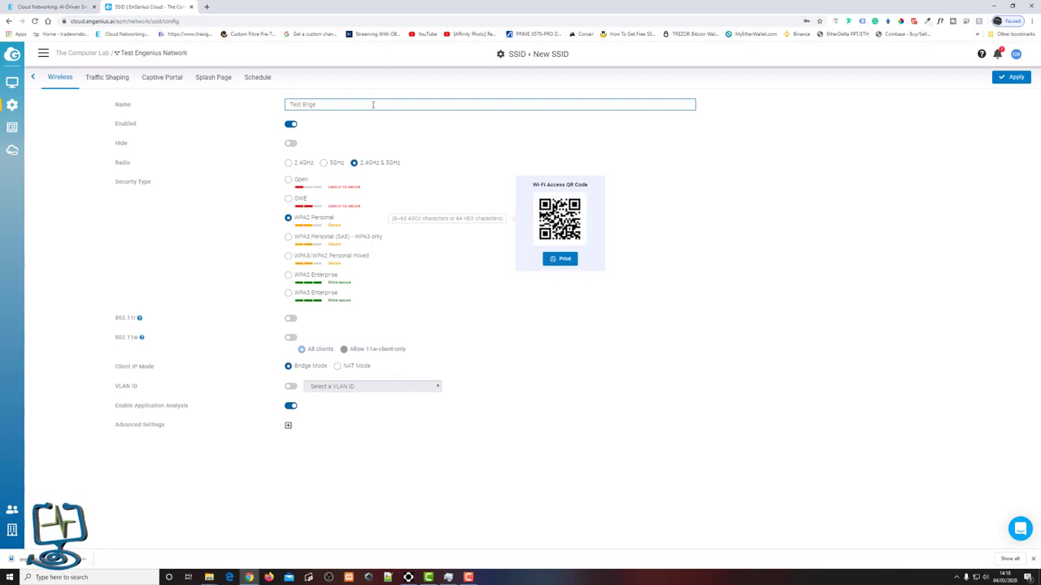
{"action": "type", "text": "nius Wifi"}
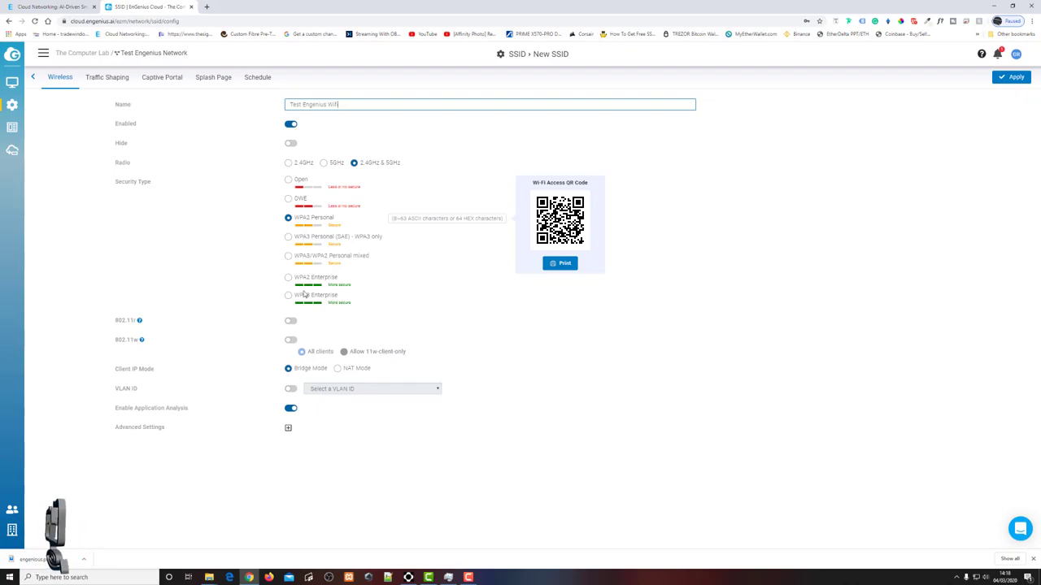
{"action": "mouse_move", "coordinate": [140, 322]}
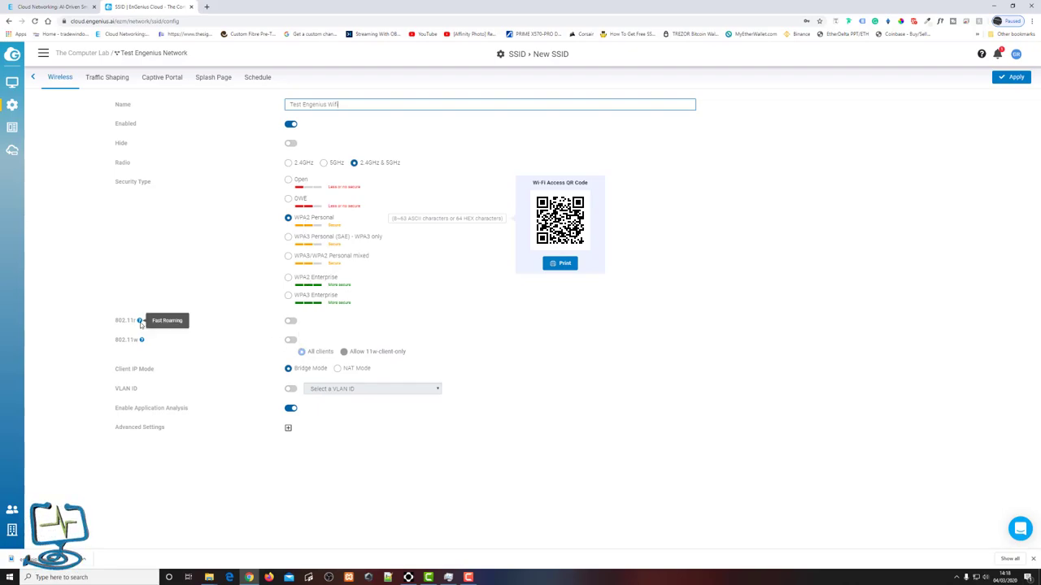
{"action": "mouse_move", "coordinate": [143, 342]}
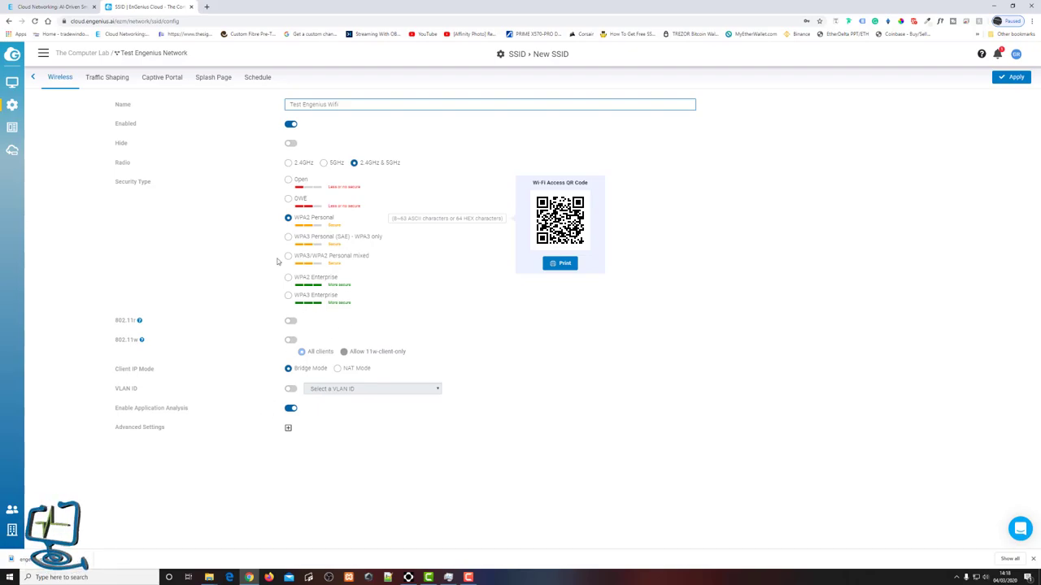
Type the Wi-Fi password into the WPA2 Personal passphrase field
{"action": "left_click", "coordinate": [447, 218]}
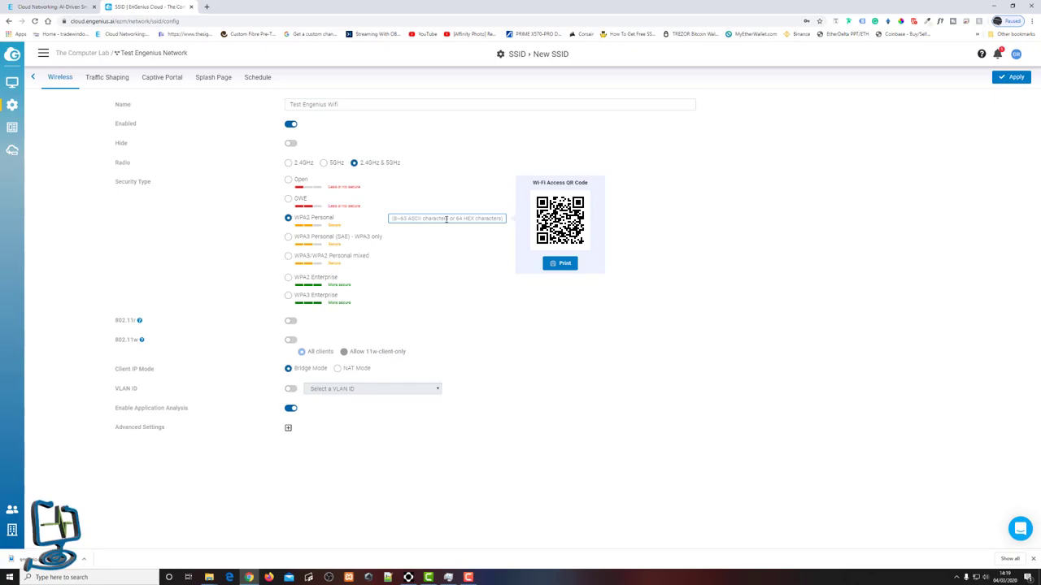
{"action": "type", "text": "T"}
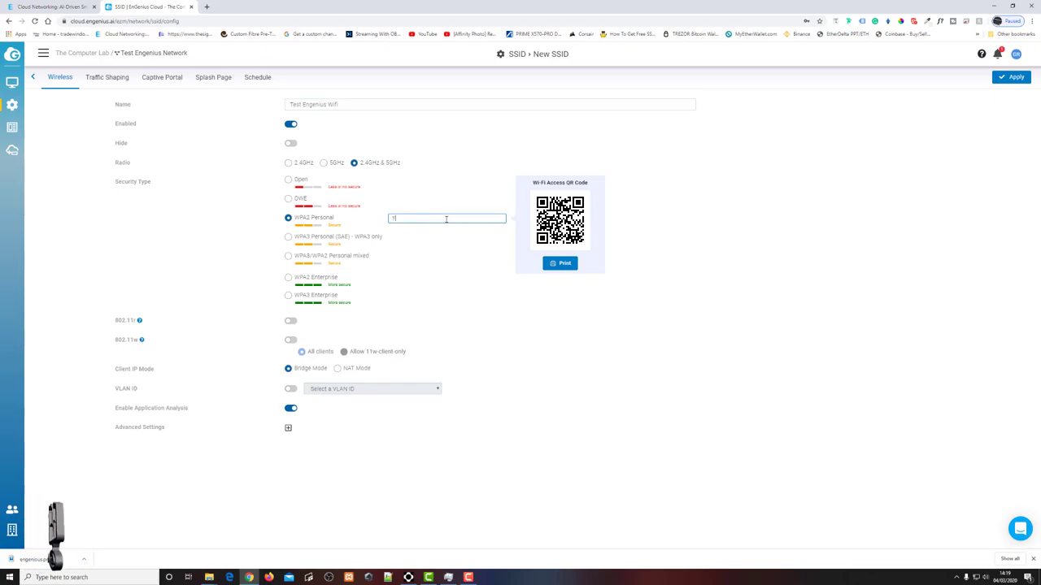
{"action": "key", "text": "BackSpace"}
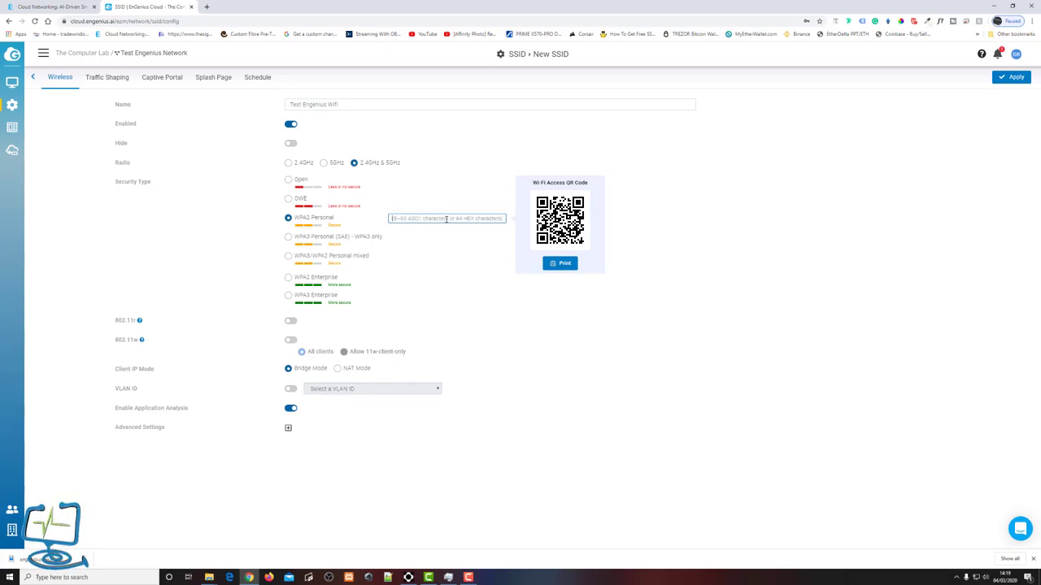
{"action": "type", "text": "Test"}
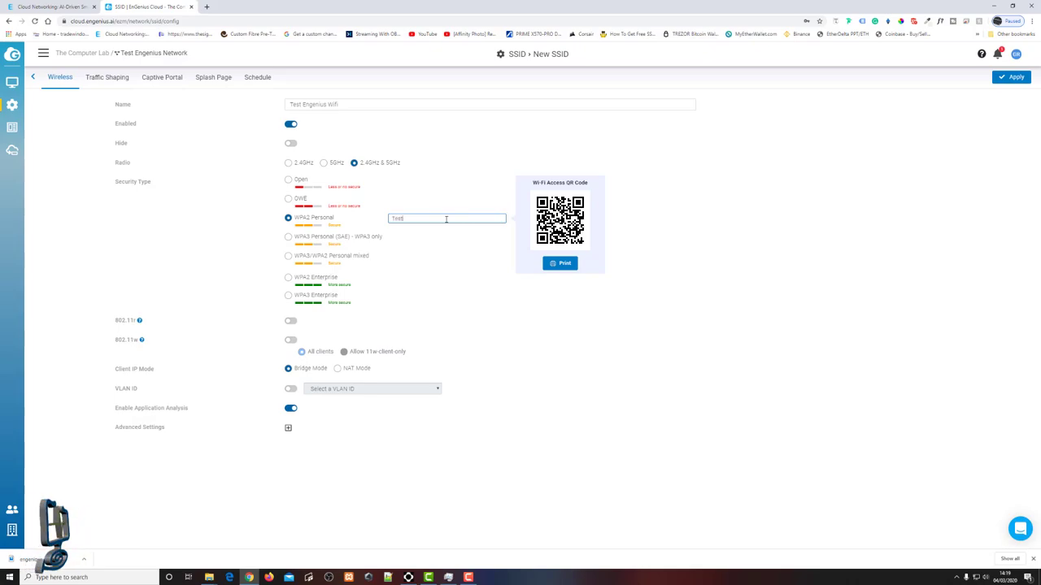
{"action": "type", "text": "ing"}
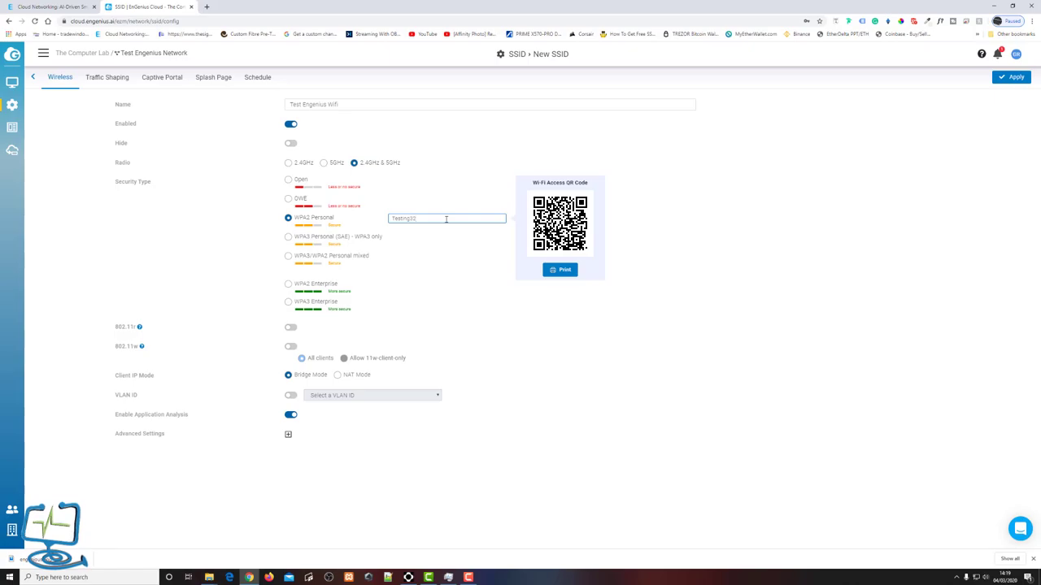
{"action": "type", "text": "32"}
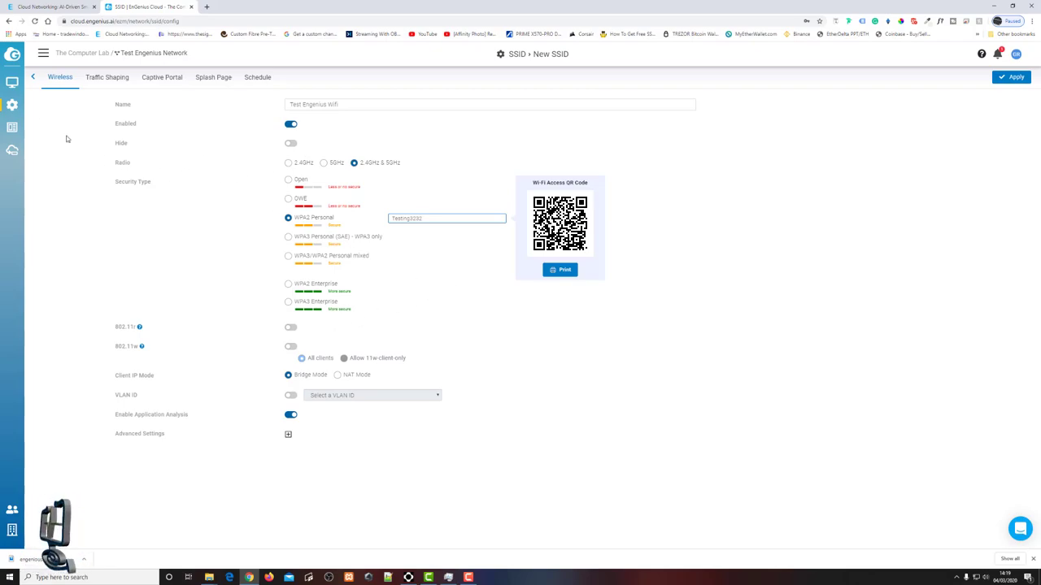
{"action": "left_click", "coordinate": [107, 77]}
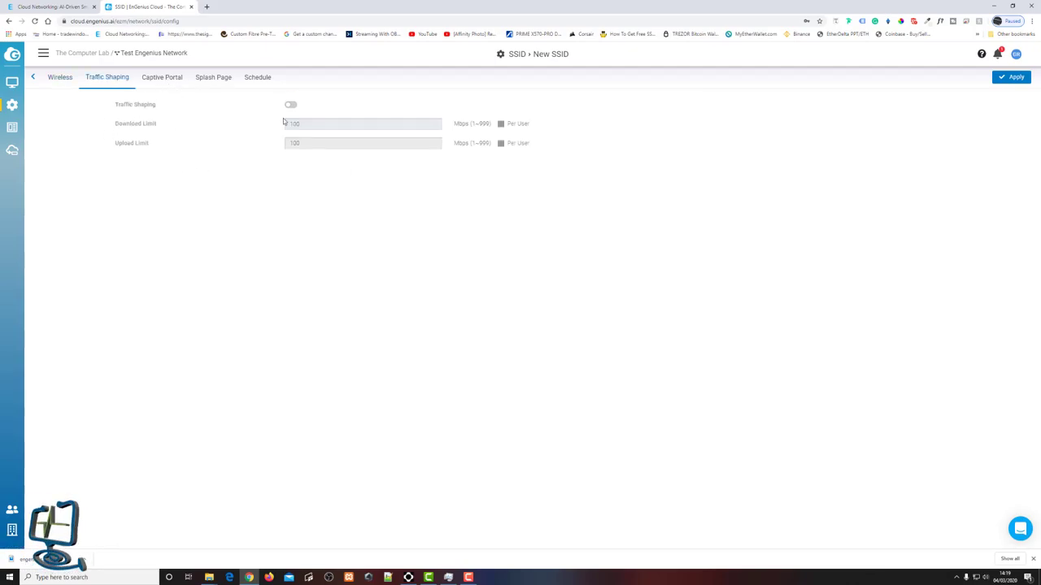
{"action": "left_click", "coordinate": [171, 78]}
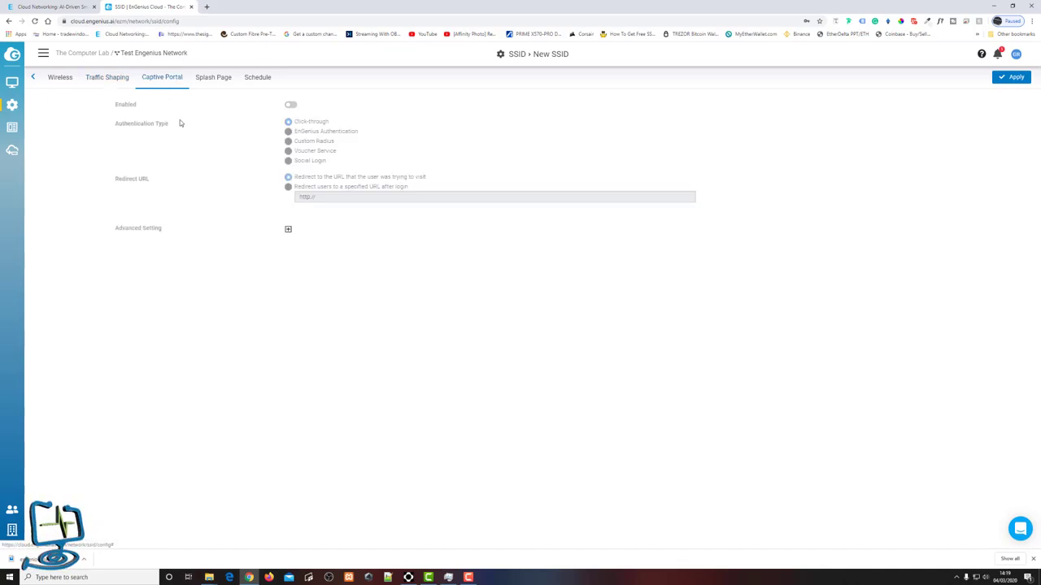
{"action": "left_click", "coordinate": [212, 78]}
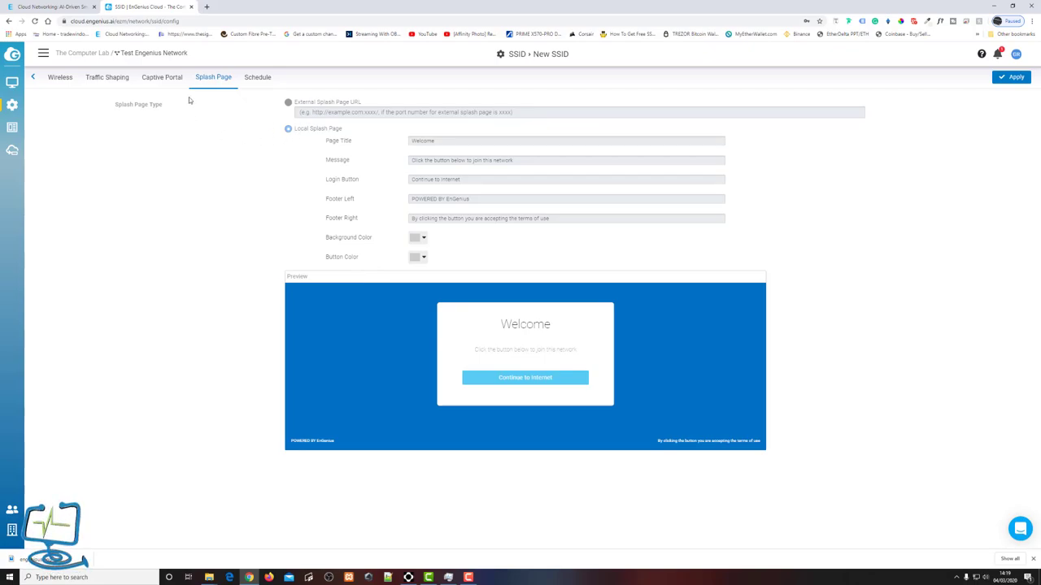
{"action": "left_click", "coordinate": [256, 79]}
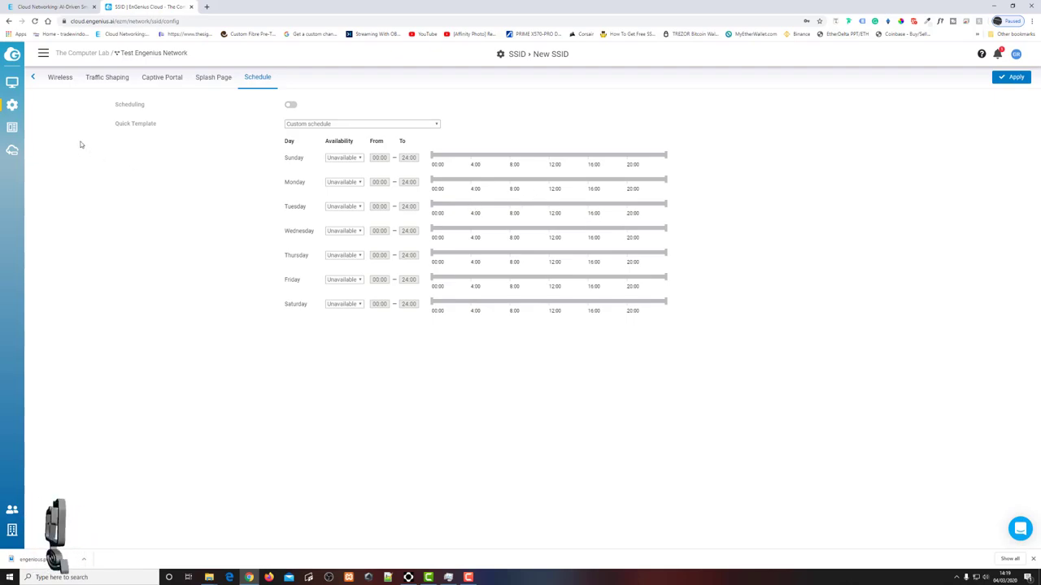
{"action": "left_click", "coordinate": [59, 79]}
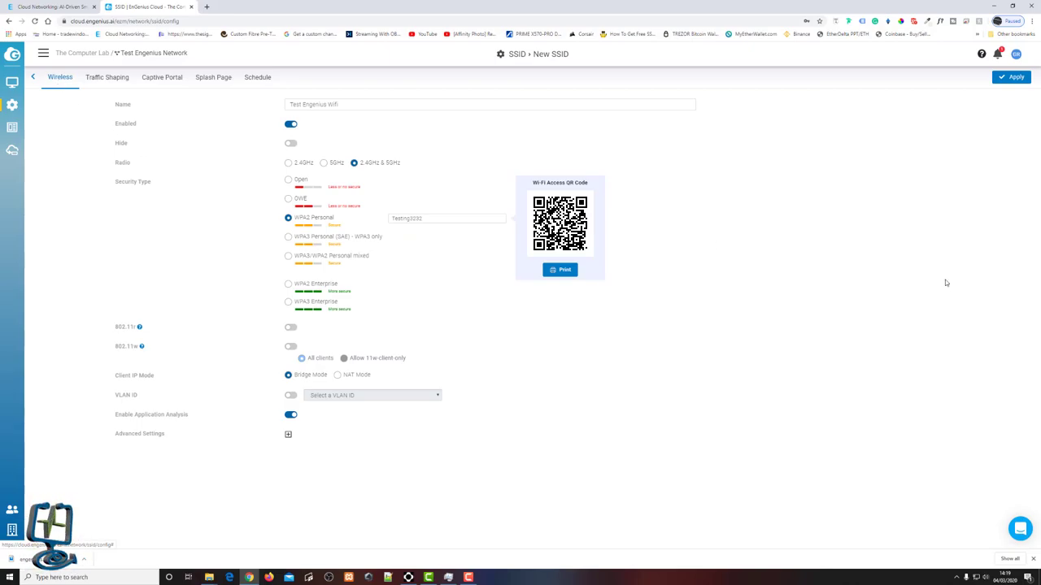
Dismiss the downloads bar and apply the new Test Engenius Wifi SSID
{"action": "left_click", "coordinate": [1032, 559]}
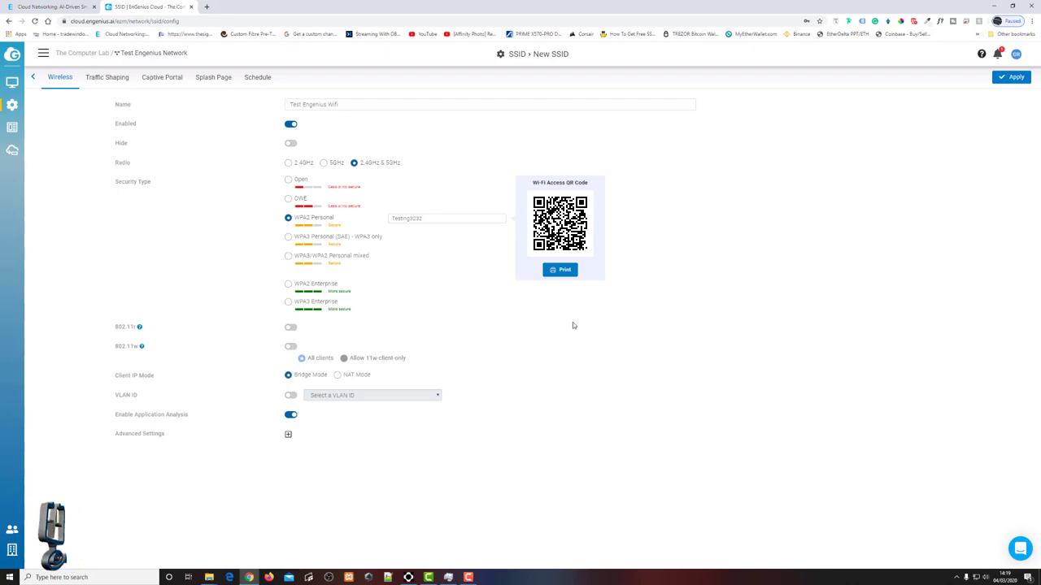
{"action": "left_click", "coordinate": [1015, 78]}
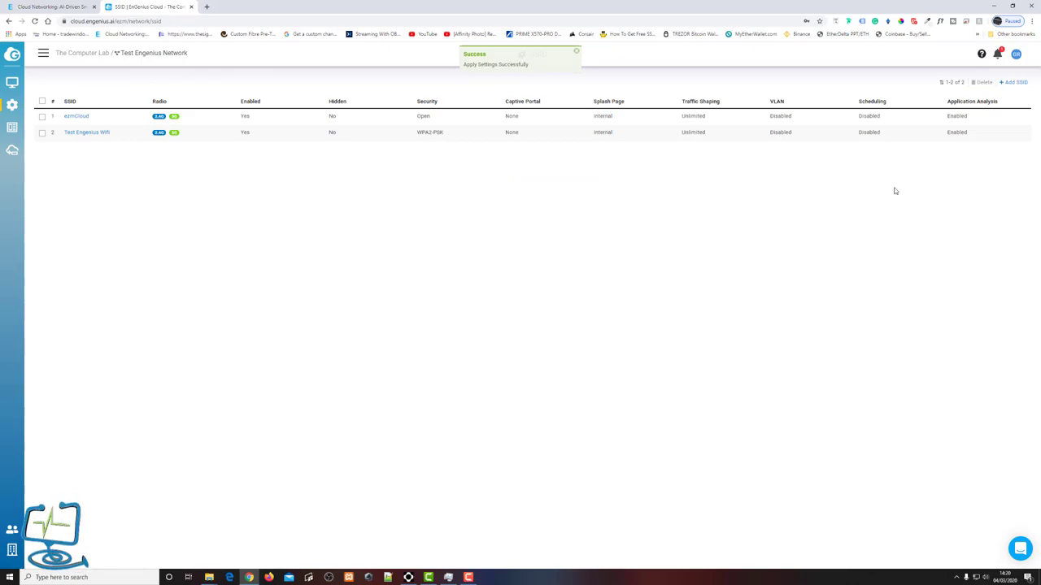
Select the ezmCloud row and open its wireless settings page
{"action": "left_click", "coordinate": [42, 118]}
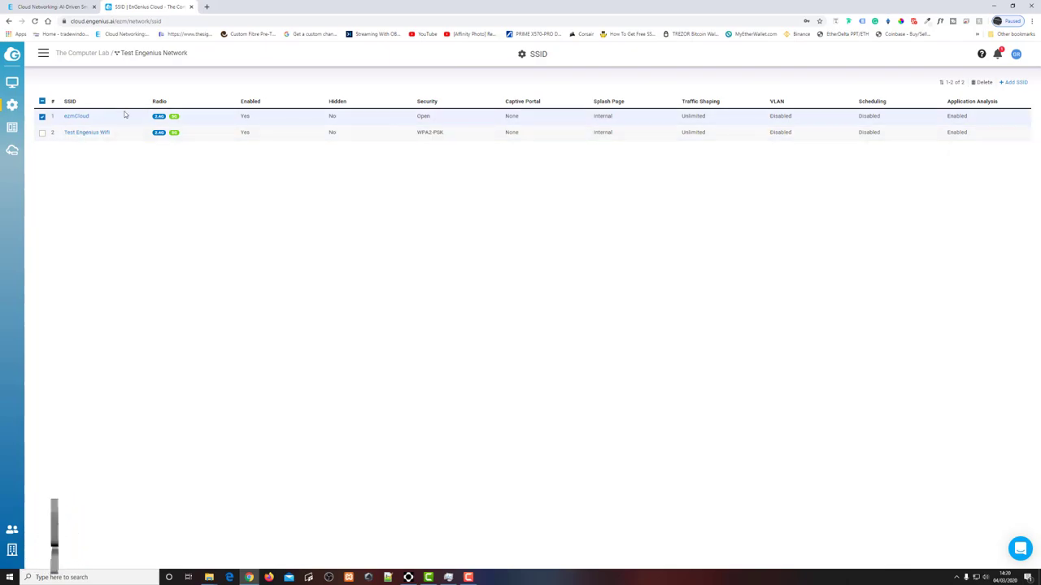
{"action": "left_click", "coordinate": [80, 117]}
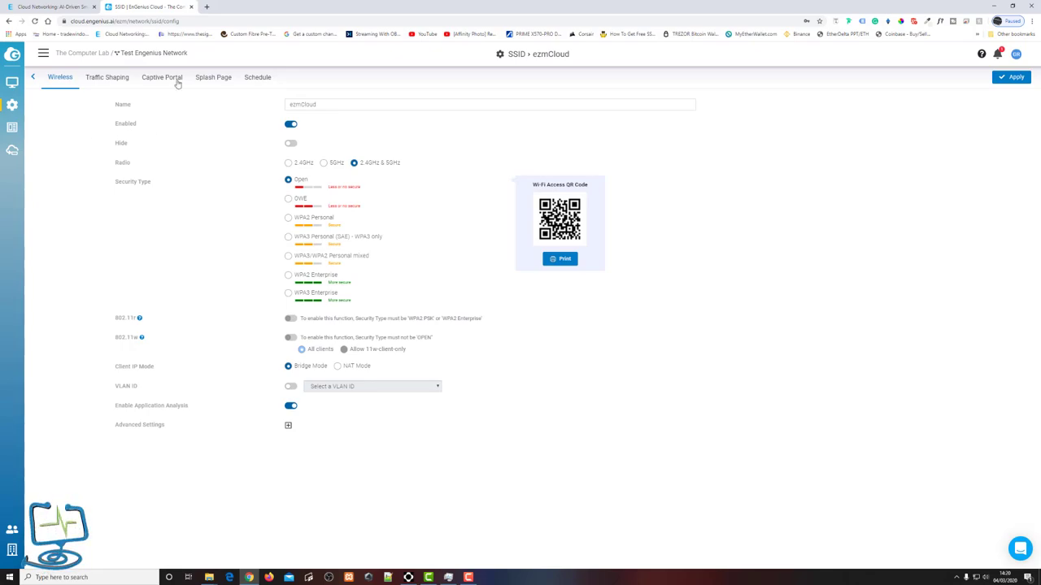
Leave the ezmCloud settings to see ezmCloud and Test Engenius Wifi listed
{"action": "left_click", "coordinate": [33, 77]}
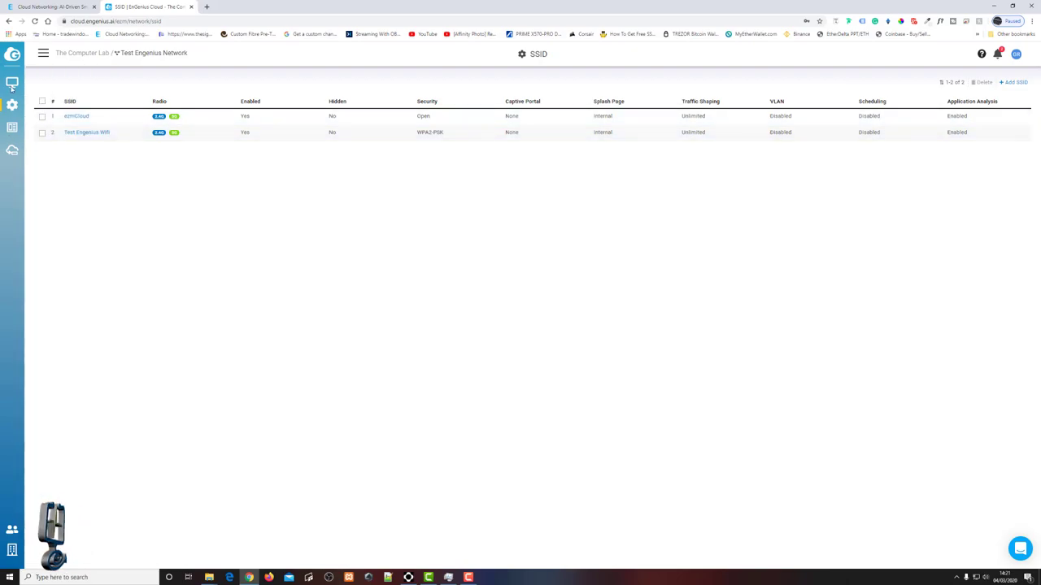
Open the Test Engenius Network Dashboard showing 'Everything is OK'
{"action": "mouse_move", "coordinate": [13, 85]}
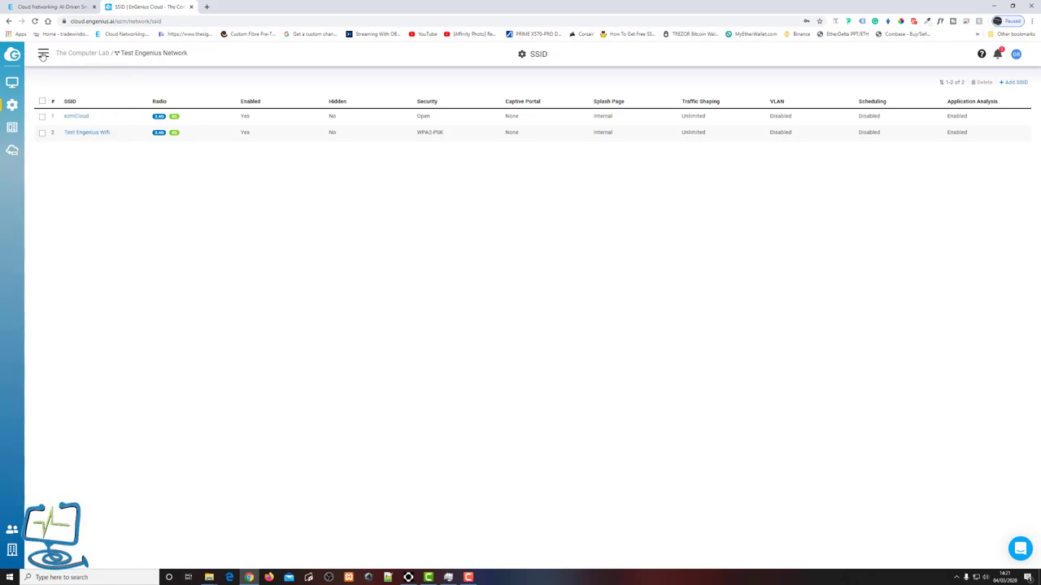
{"action": "left_click", "coordinate": [43, 53]}
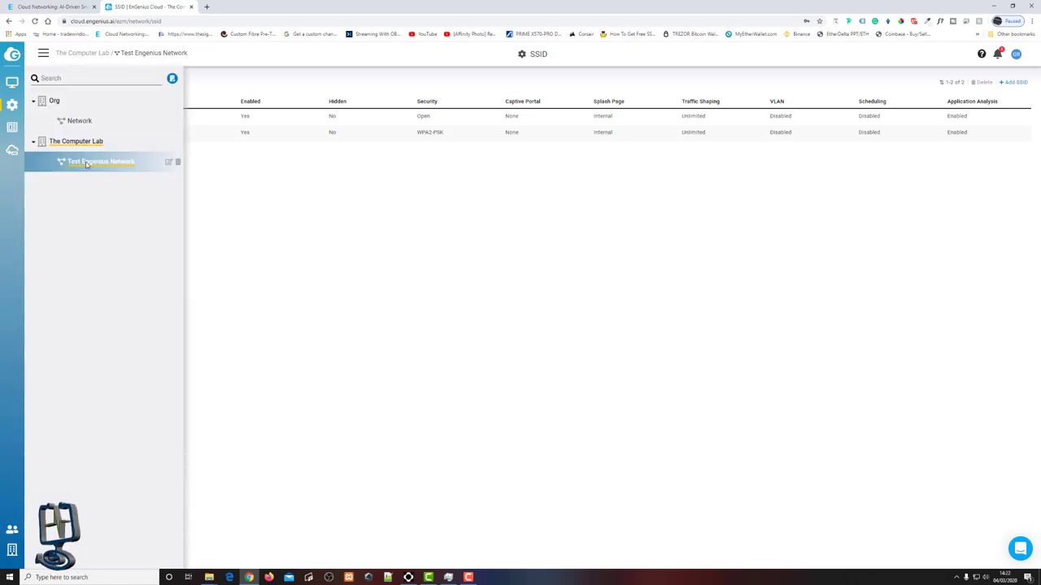
{"action": "left_click", "coordinate": [86, 163]}
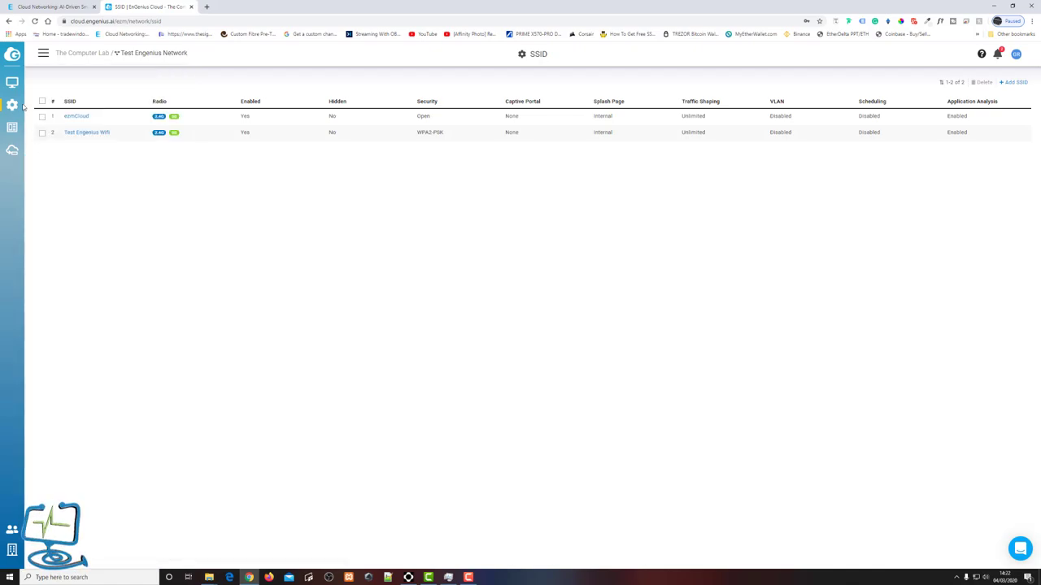
{"action": "mouse_move", "coordinate": [23, 108]}
{"action": "left_click", "coordinate": [53, 97]}
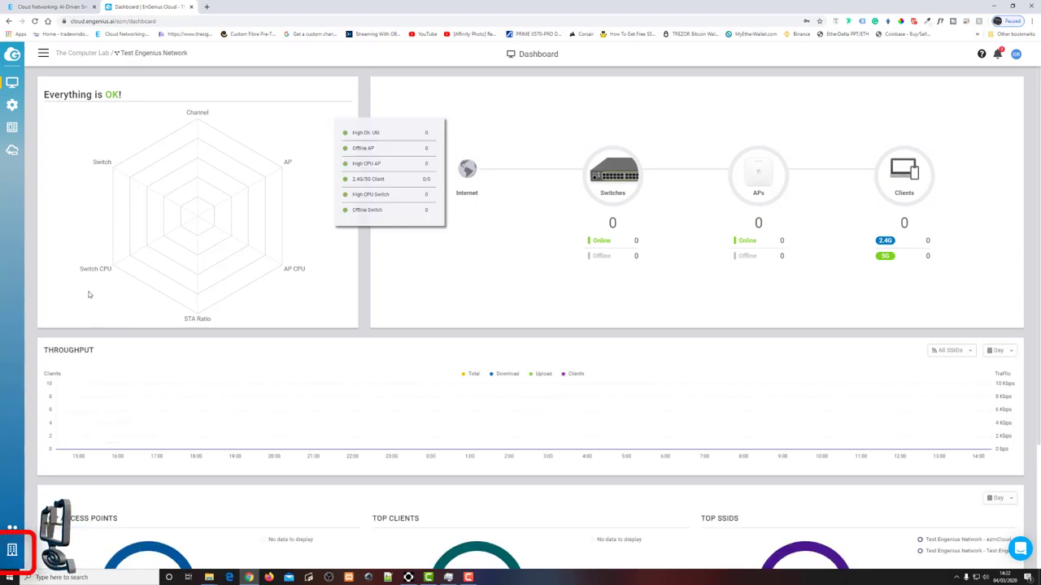
{"action": "mouse_move", "coordinate": [13, 549]}
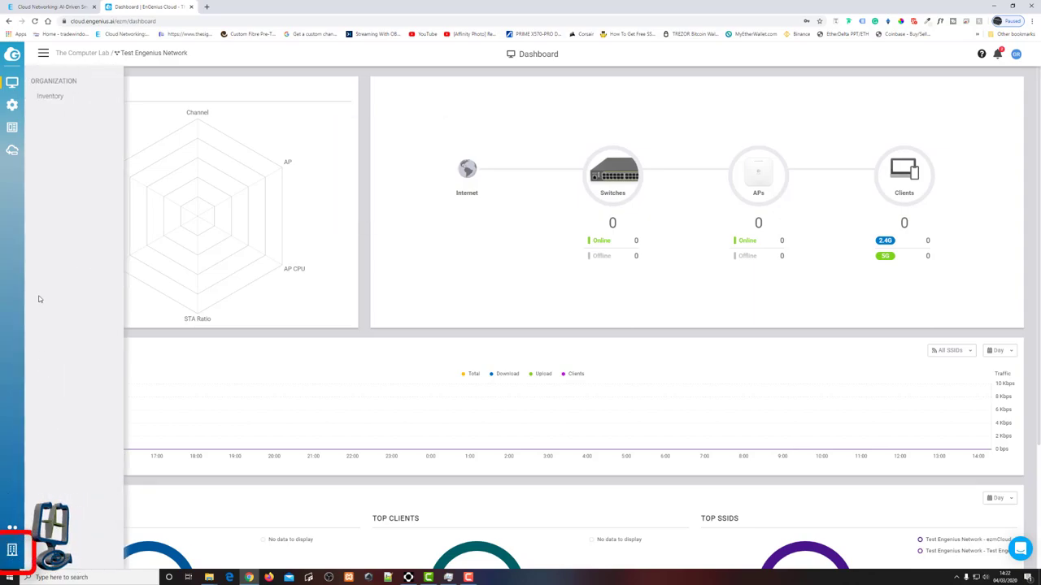
Go to the empty organisation Inventory and start '+ Register Device'
{"action": "left_click", "coordinate": [56, 98]}
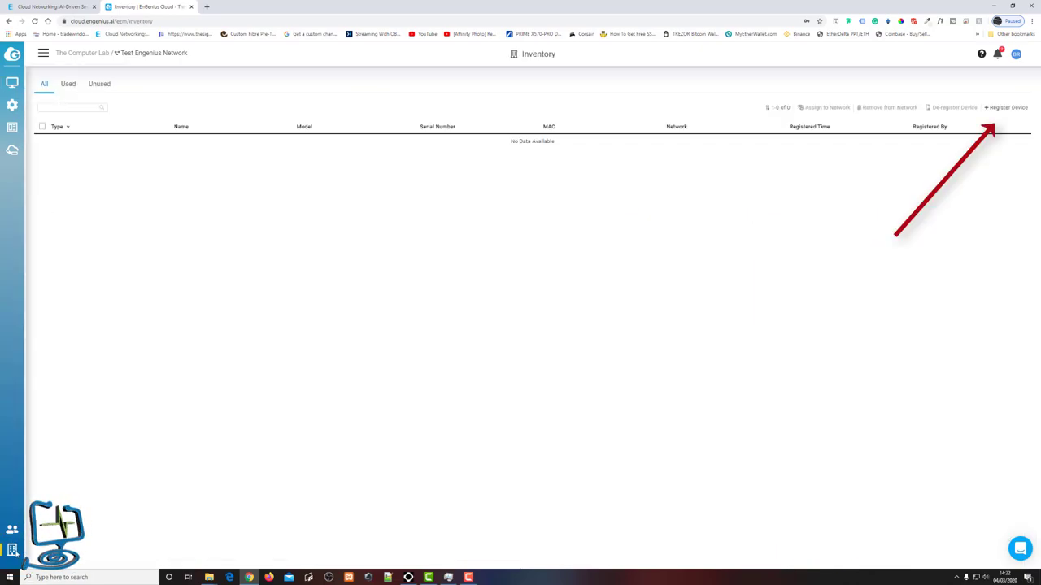
{"action": "mouse_move", "coordinate": [12, 550]}
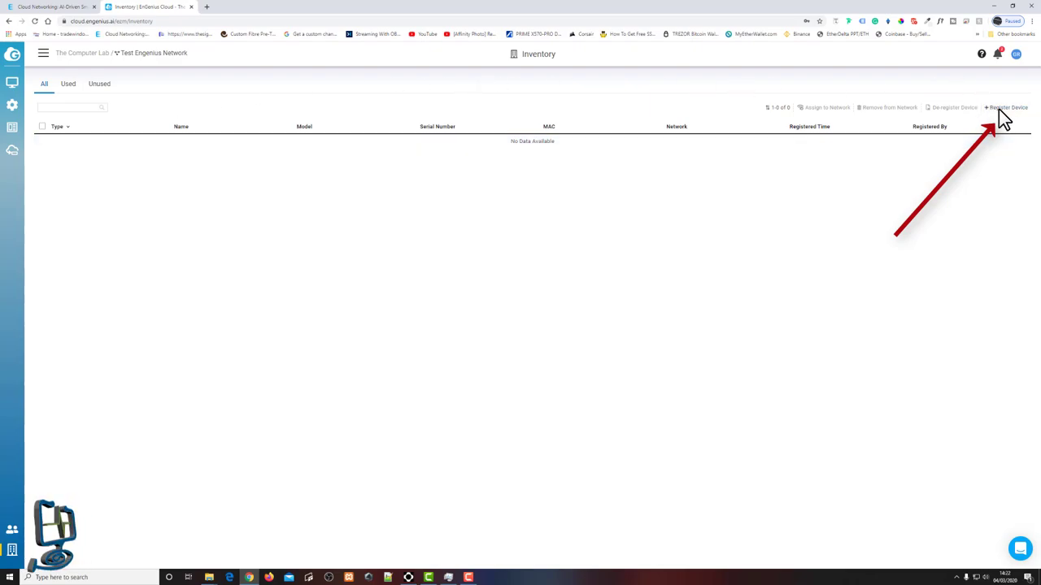
{"action": "left_click", "coordinate": [1005, 119]}
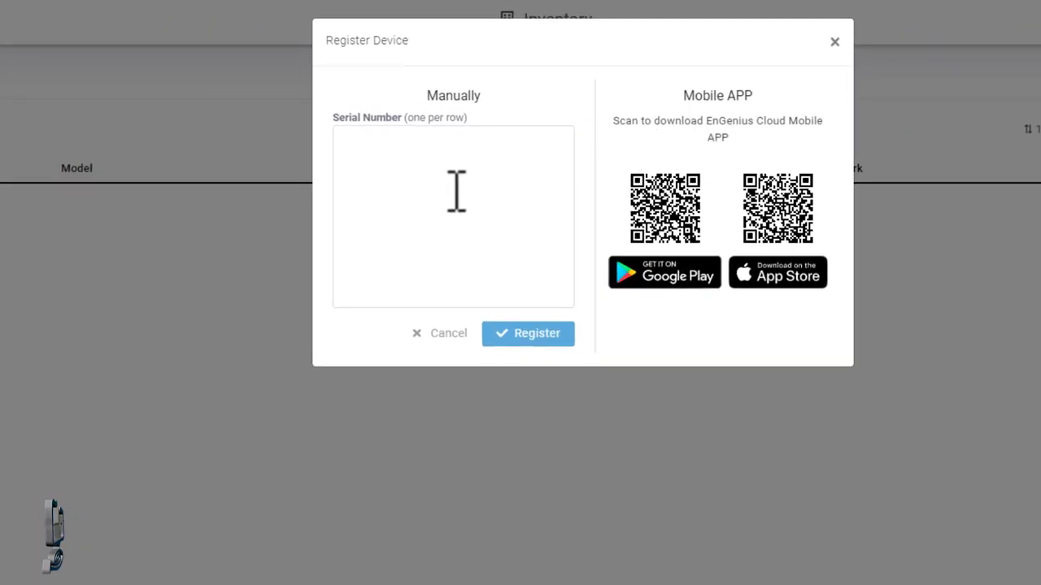
{"action": "left_click", "coordinate": [399, 158]}
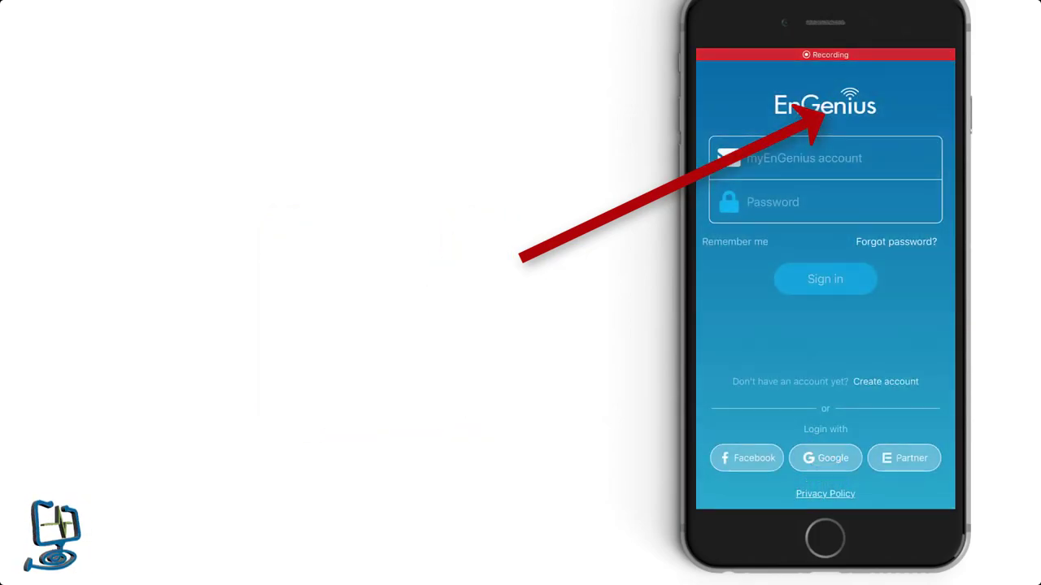
Sign in with the account e-mail and password, then choose The Computer Lab
{"action": "left_click", "coordinate": [838, 158]}
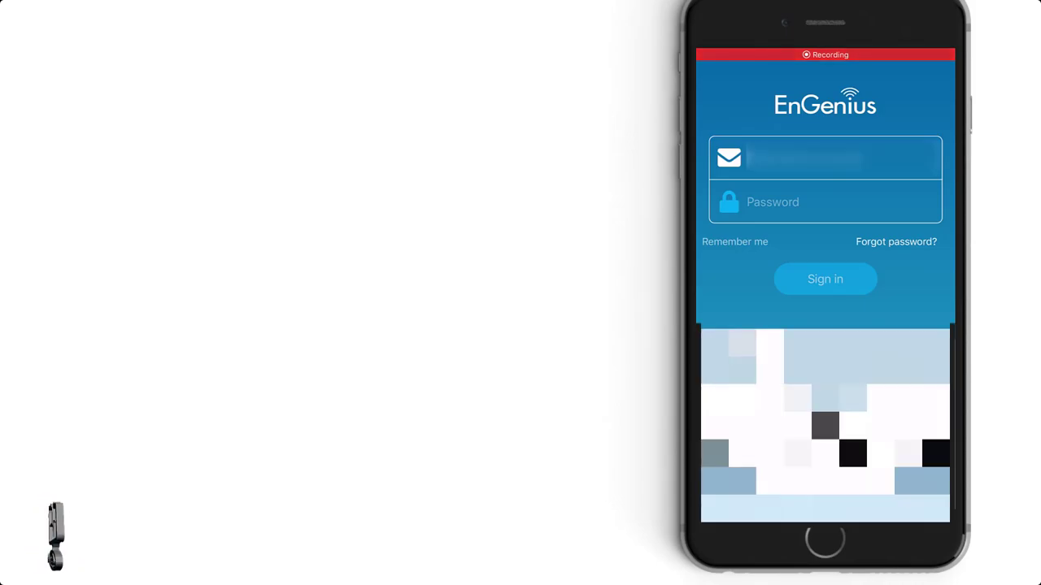
{"action": "type", "text": "ab"}
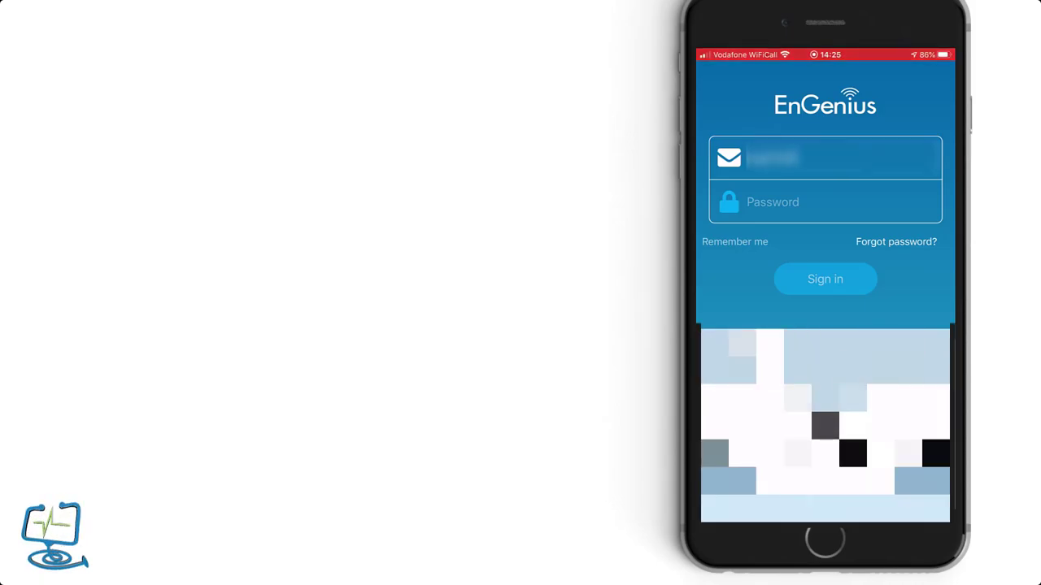
{"action": "type", "text": "abcd"}
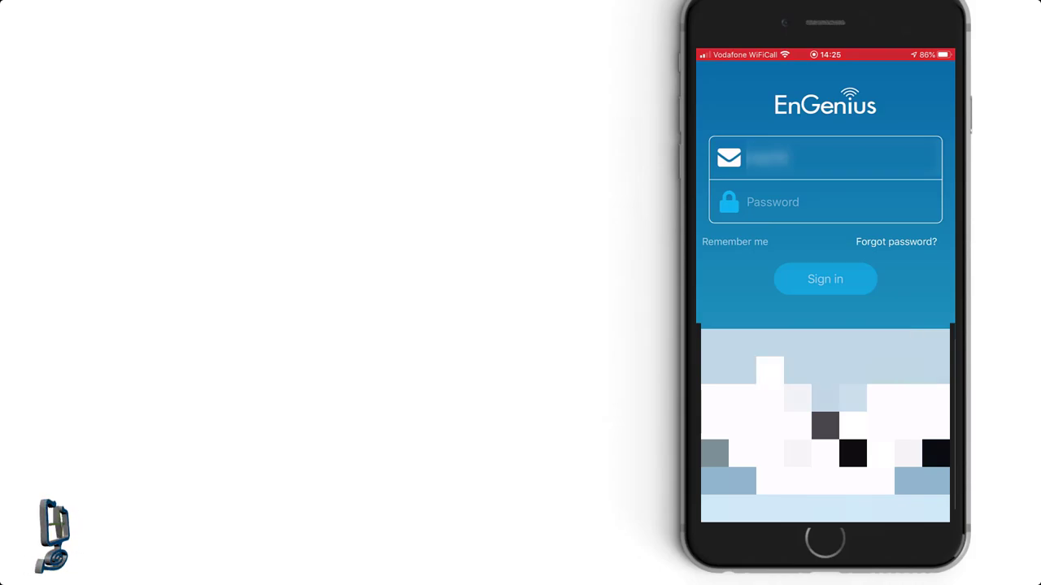
{"action": "type", "text": "abcdefg"}
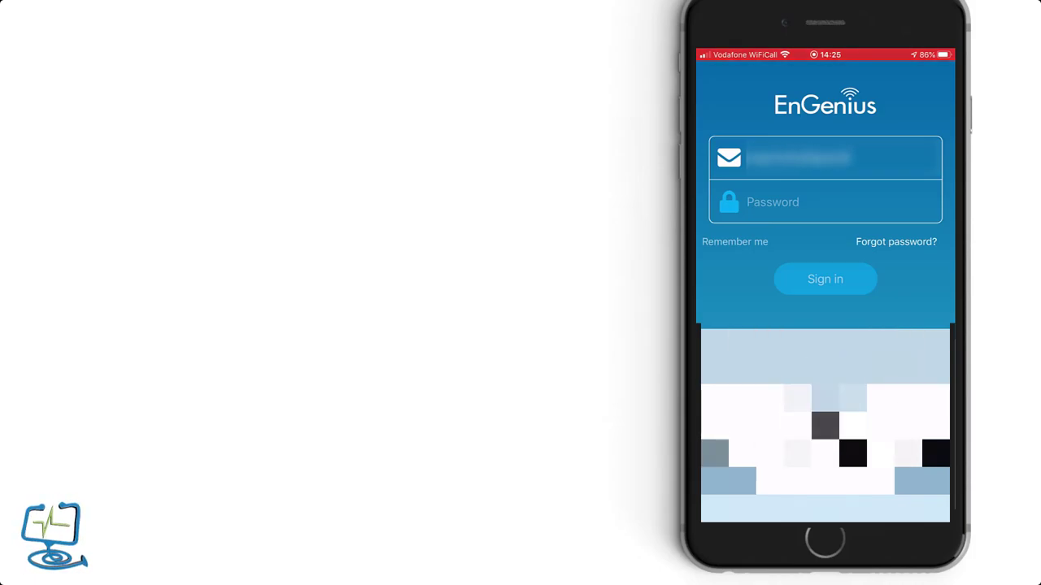
{"action": "type", "text": "abcd"}
{"action": "key", "text": "Return"}
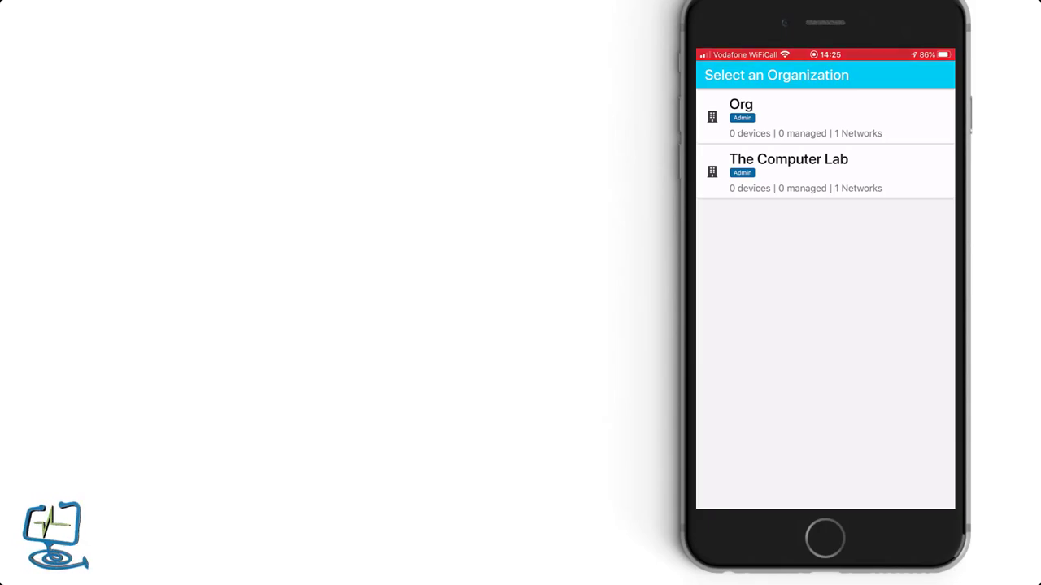
{"action": "left_click", "coordinate": [825, 172]}
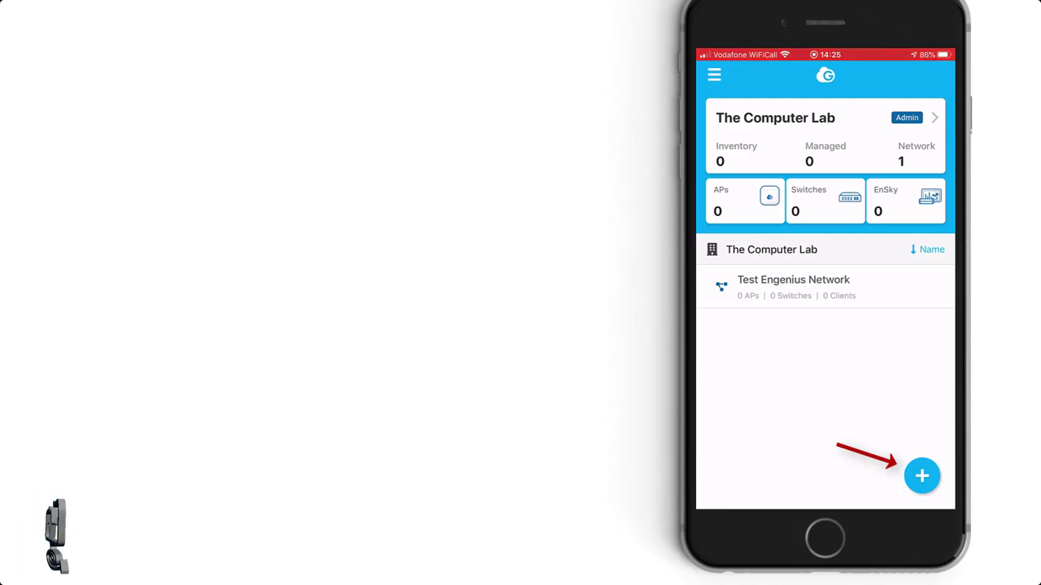
Scan QR codes to register three devices, including the ECS1008P switch, then close
{"action": "left_click", "coordinate": [922, 476]}
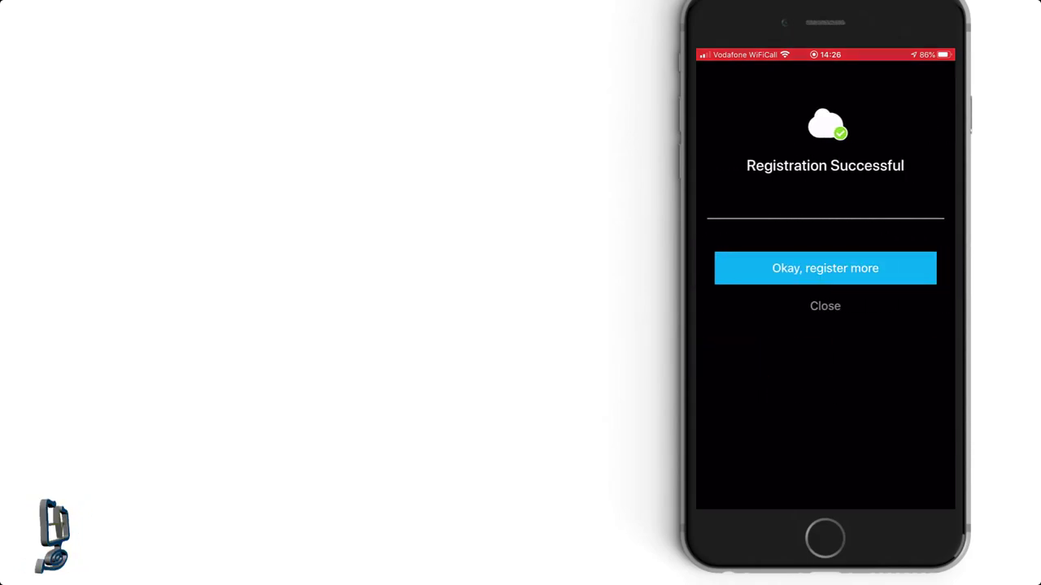
{"action": "left_click", "coordinate": [824, 268]}
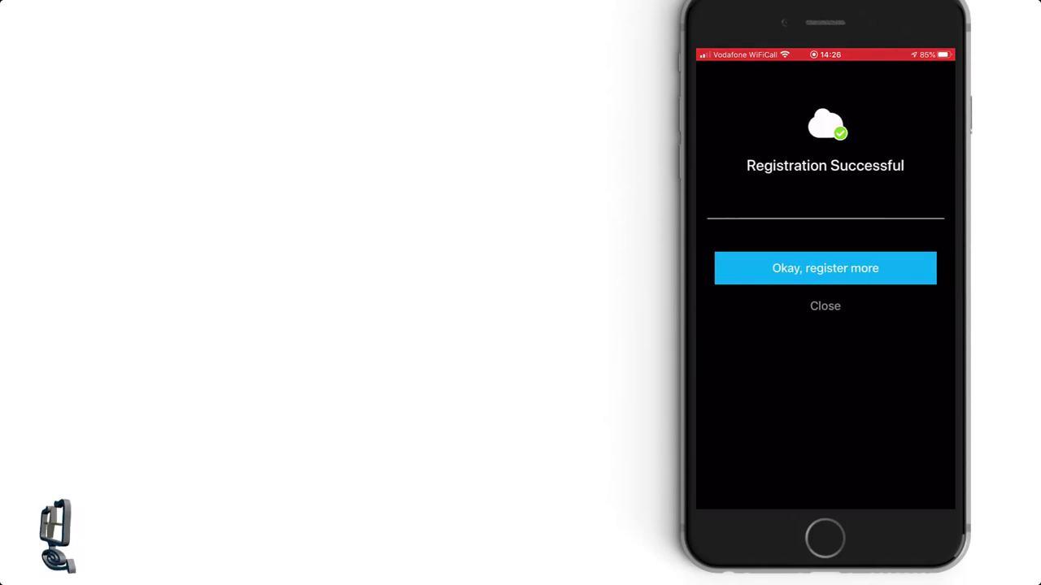
{"action": "left_click", "coordinate": [825, 269]}
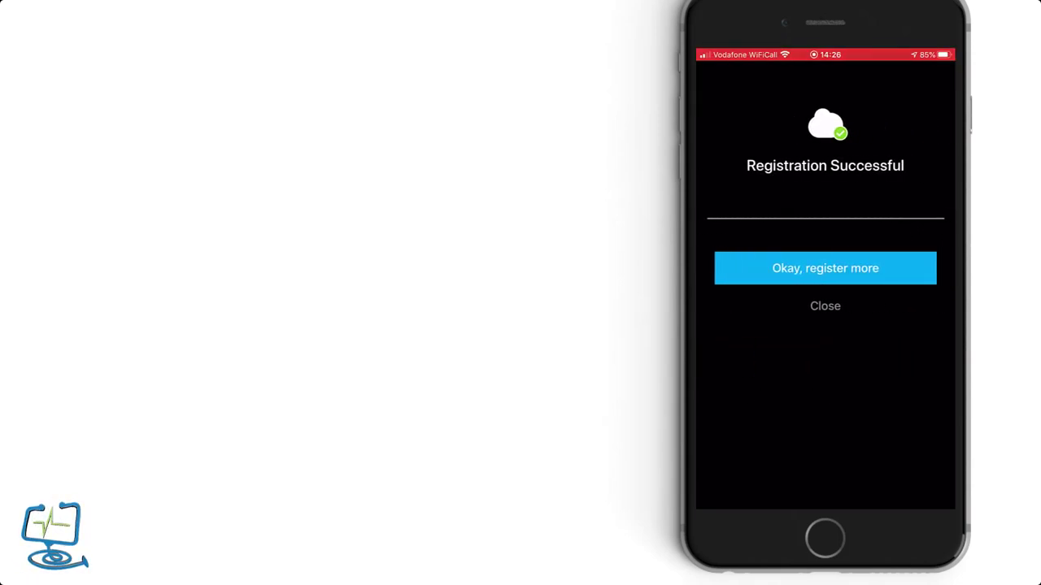
{"action": "left_click", "coordinate": [826, 306]}
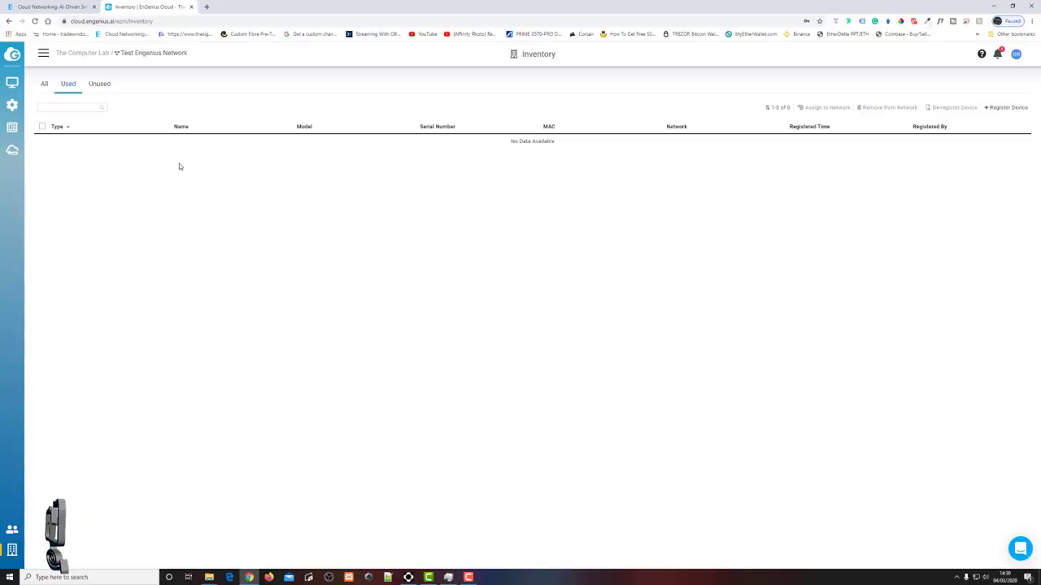
Show the All tab listing the ECW120 AP, SkyKey I and ECS1008P switch
{"action": "left_click", "coordinate": [45, 84]}
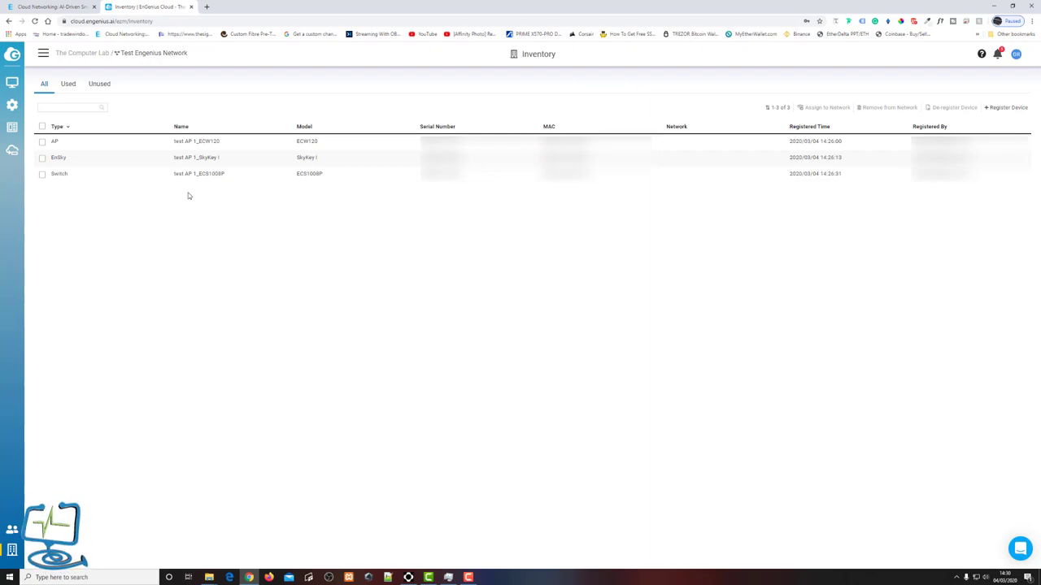
Select only the ECS1008P switch and assign it to Test Engenius Network
{"action": "left_click", "coordinate": [43, 141]}
{"action": "left_click", "coordinate": [42, 174]}
{"action": "left_click", "coordinate": [42, 142]}
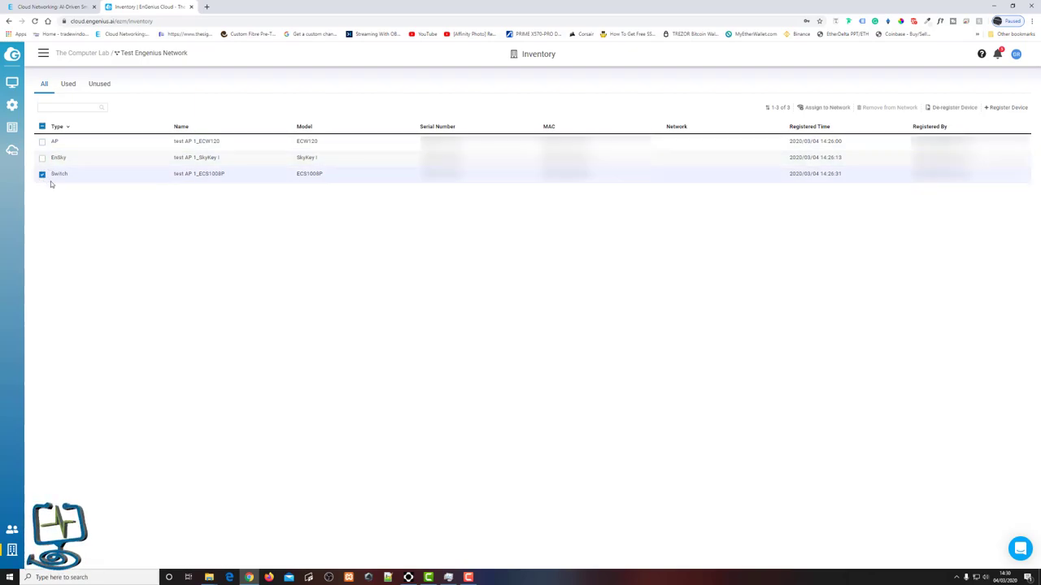
{"action": "left_click", "coordinate": [823, 107]}
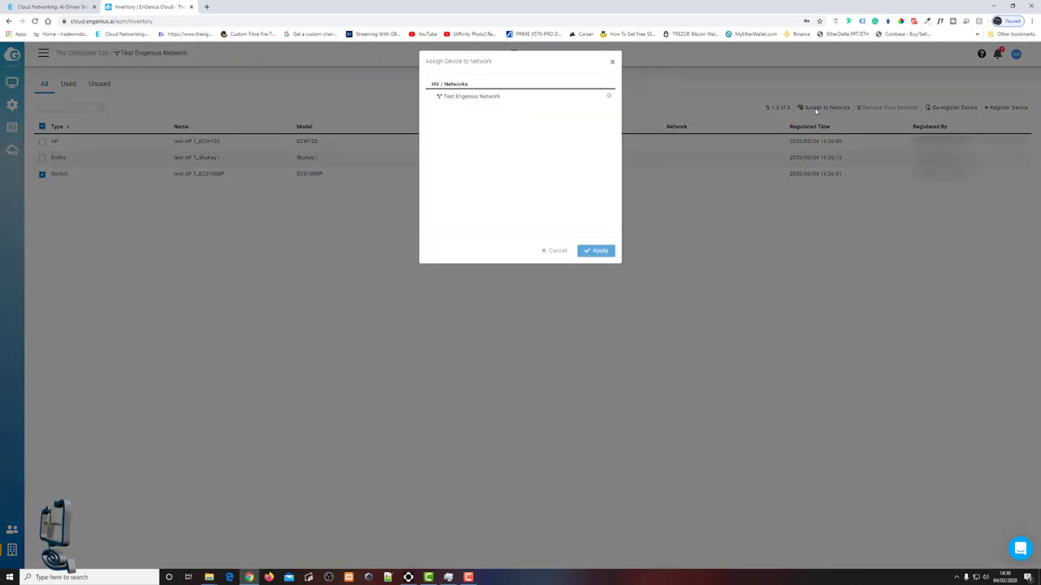
{"action": "left_click", "coordinate": [609, 100]}
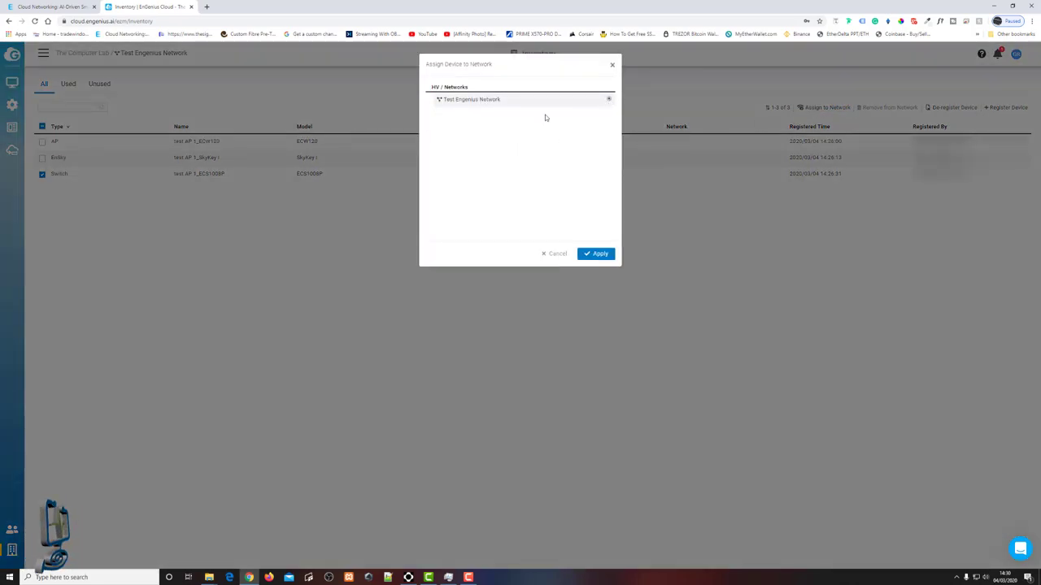
{"action": "left_click", "coordinate": [601, 254]}
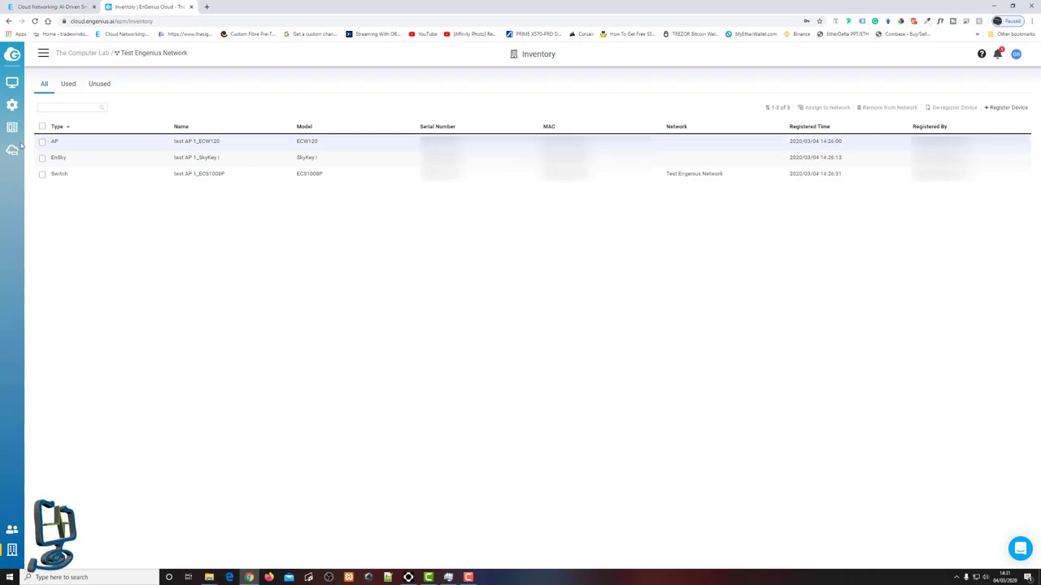
{"action": "mouse_move", "coordinate": [102, 103]}
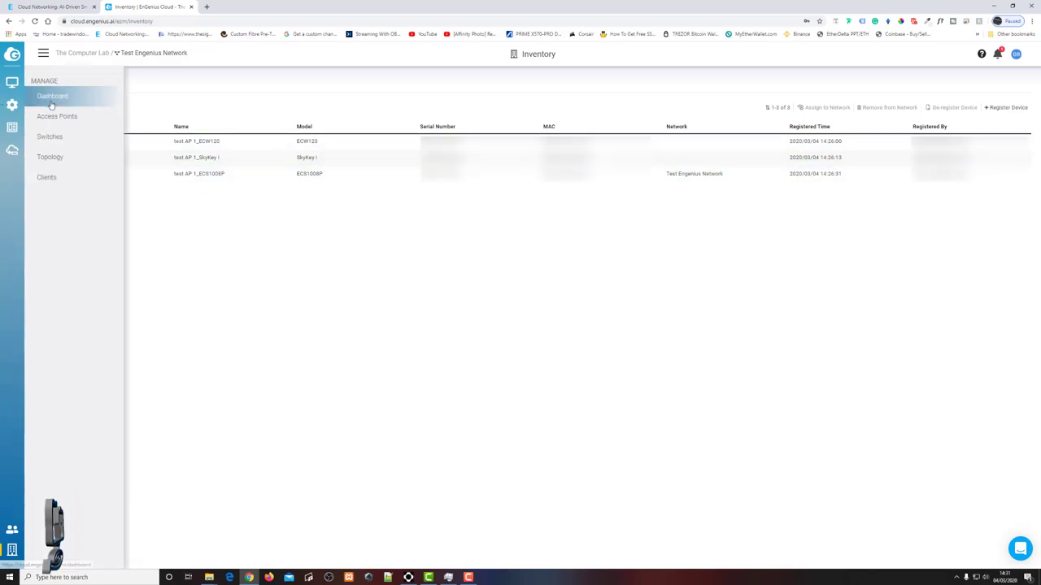
{"action": "left_click", "coordinate": [50, 104]}
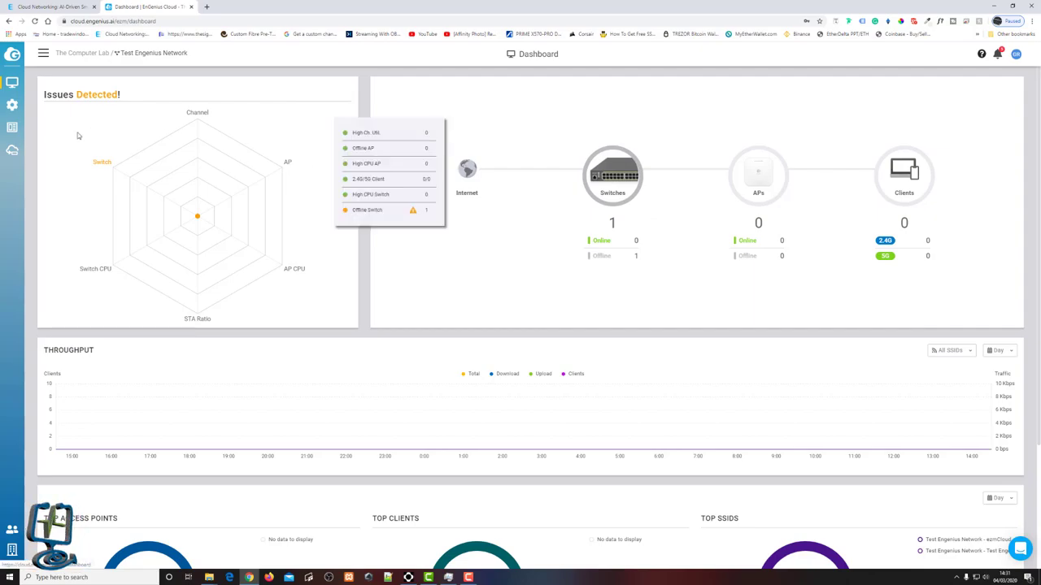
{"action": "left_click", "coordinate": [42, 54]}
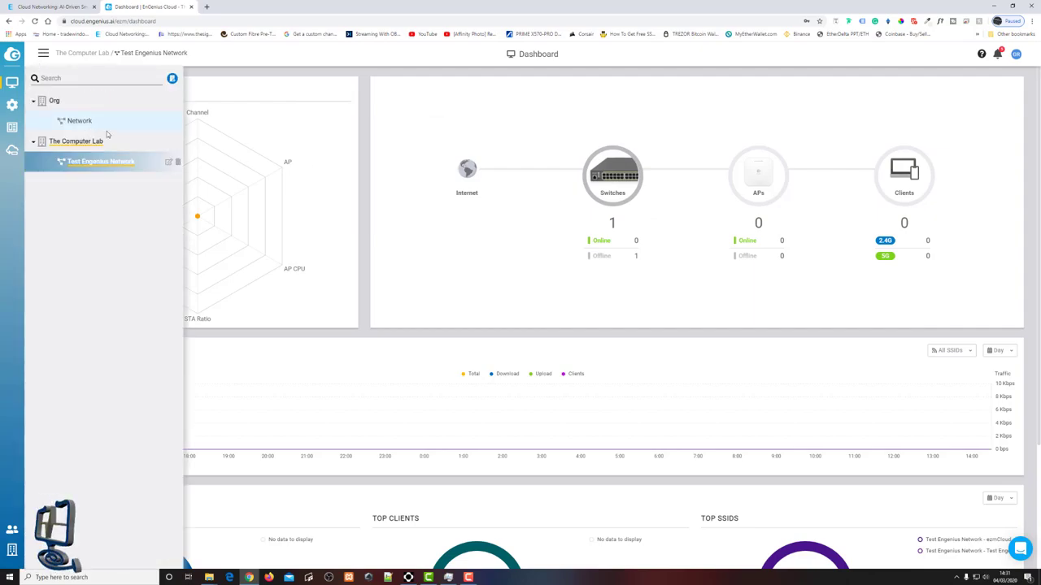
{"action": "left_click", "coordinate": [578, 128]}
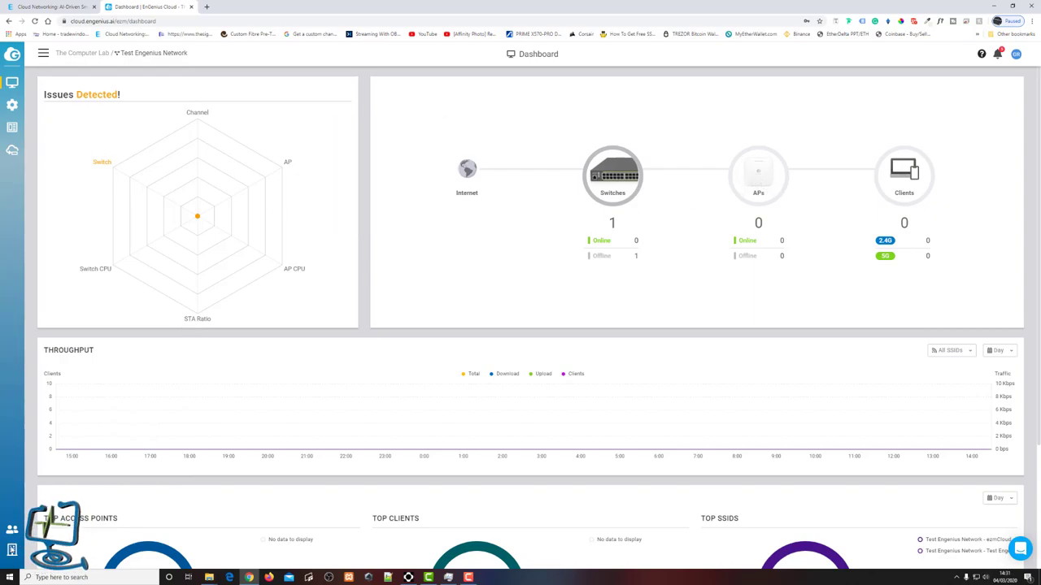
{"action": "mouse_move", "coordinate": [12, 128]}
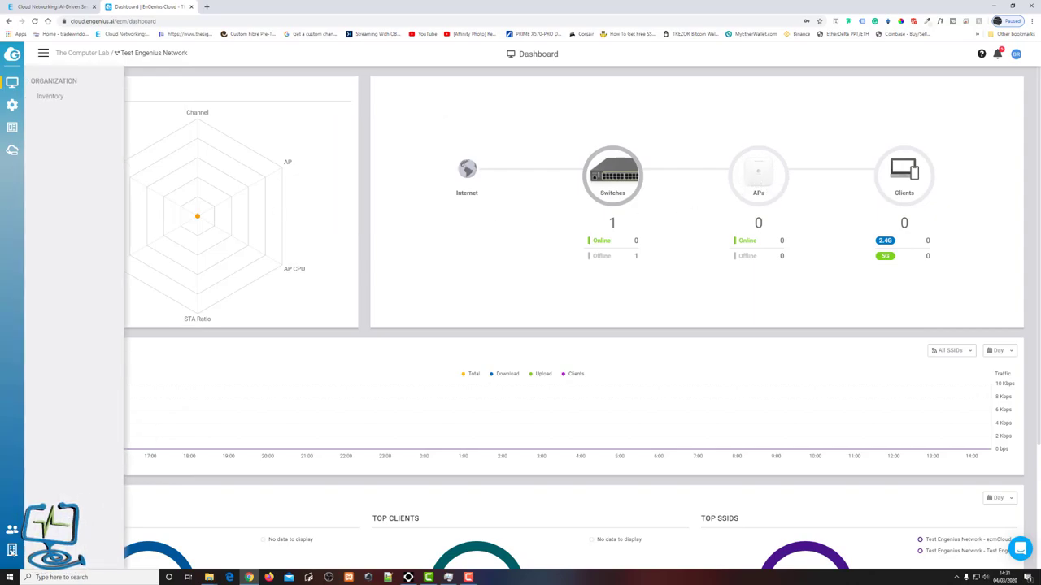
{"action": "left_click", "coordinate": [50, 96]}
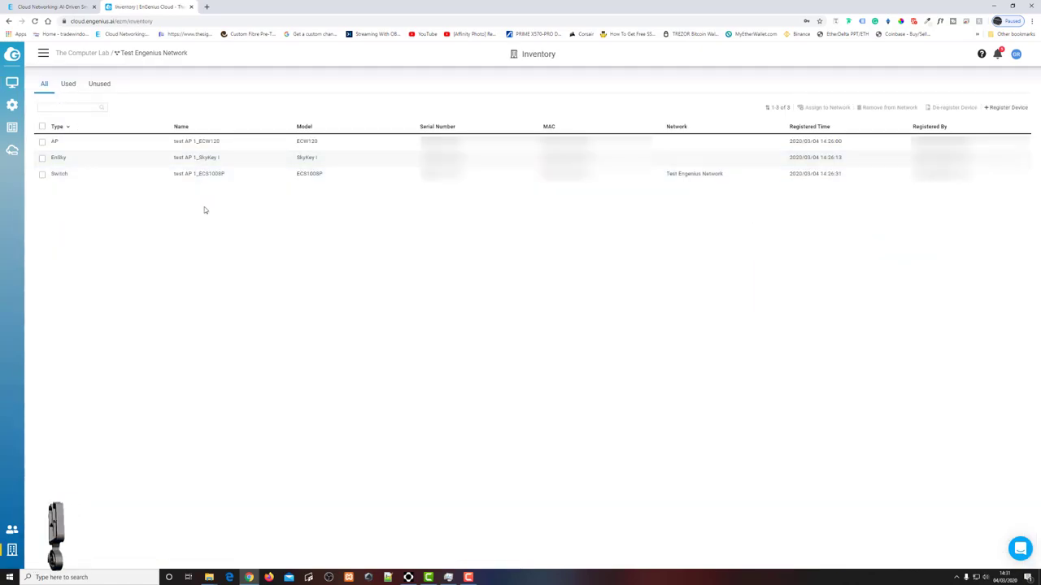
Assign the EnSky device to Test Engenius Network
{"action": "left_click", "coordinate": [42, 158]}
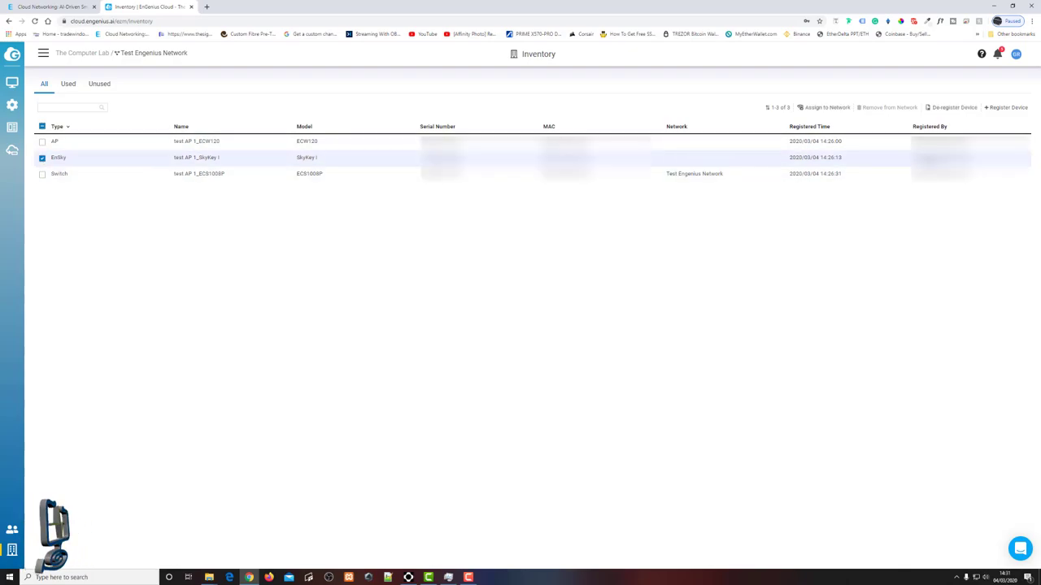
{"action": "left_click", "coordinate": [826, 108]}
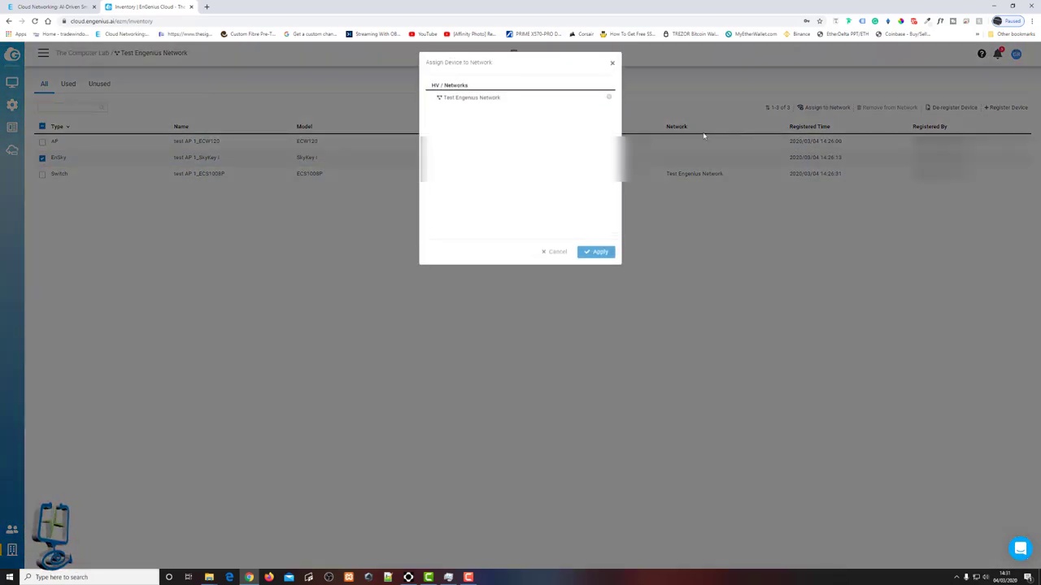
{"action": "left_click", "coordinate": [608, 99]}
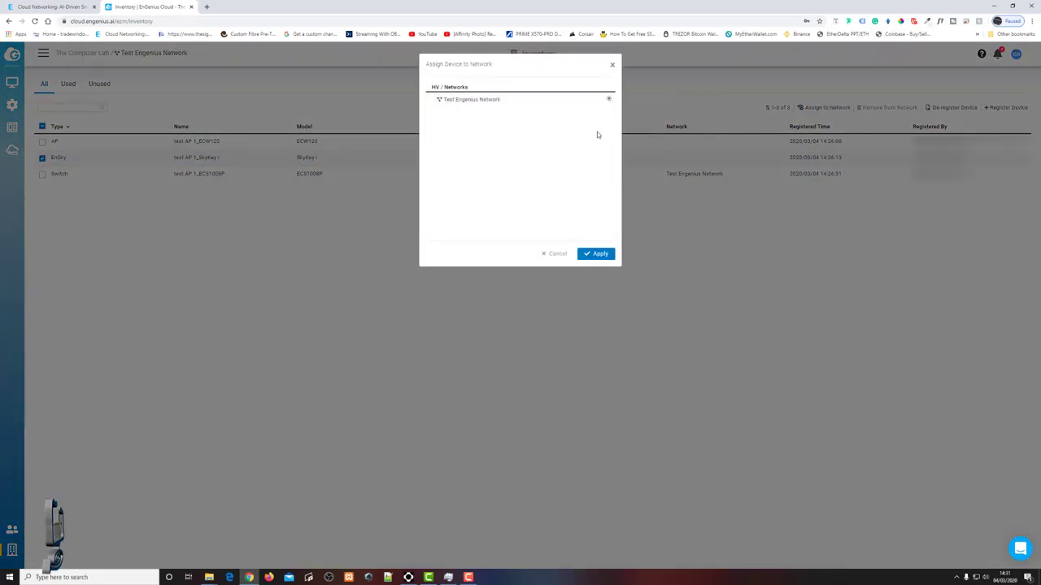
{"action": "left_click", "coordinate": [598, 256]}
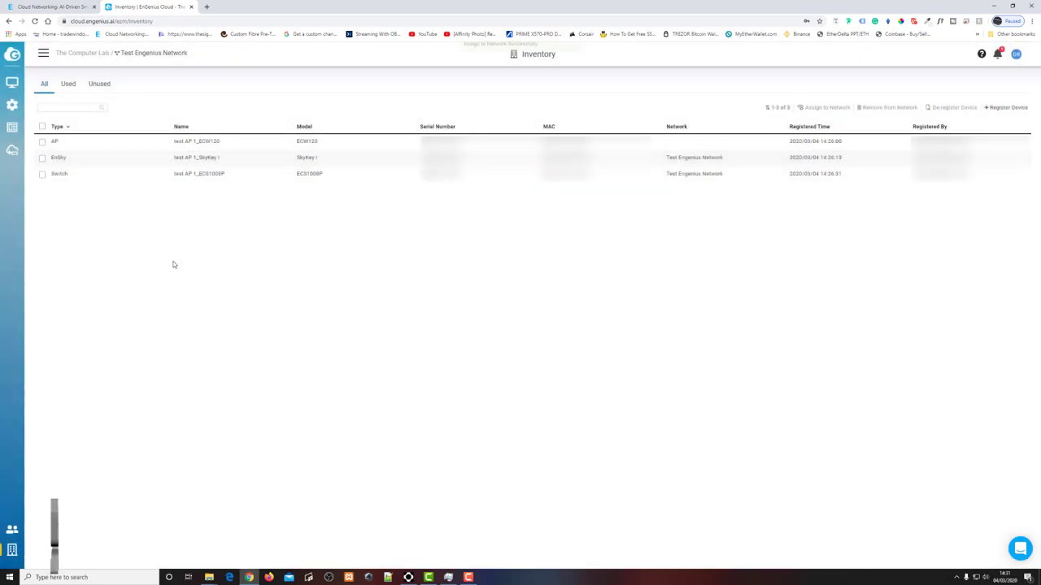
Assign the AP to Test Engenius Network and open the network Dashboard
{"action": "left_click", "coordinate": [44, 143]}
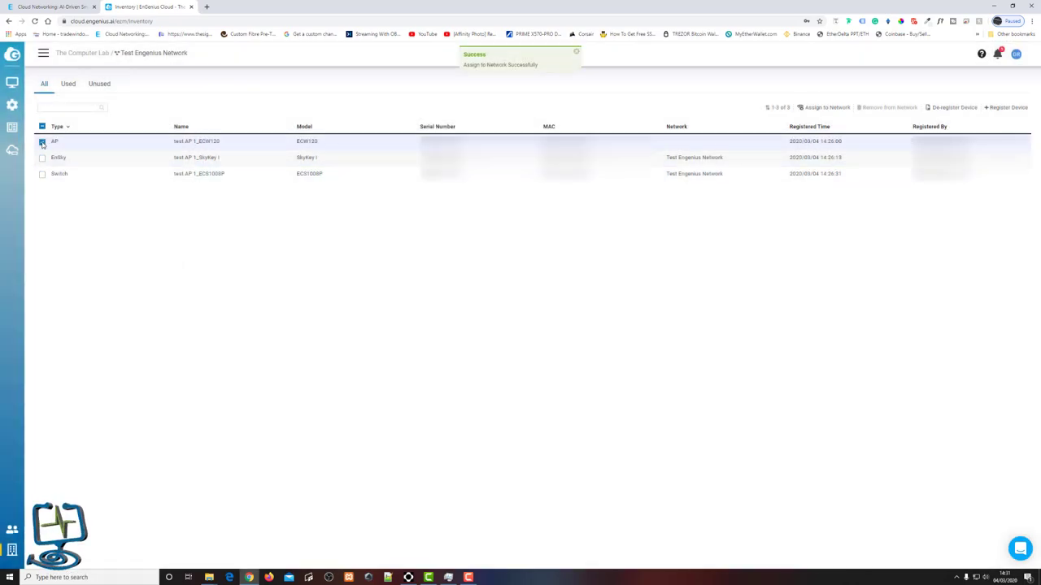
{"action": "left_click", "coordinate": [827, 108]}
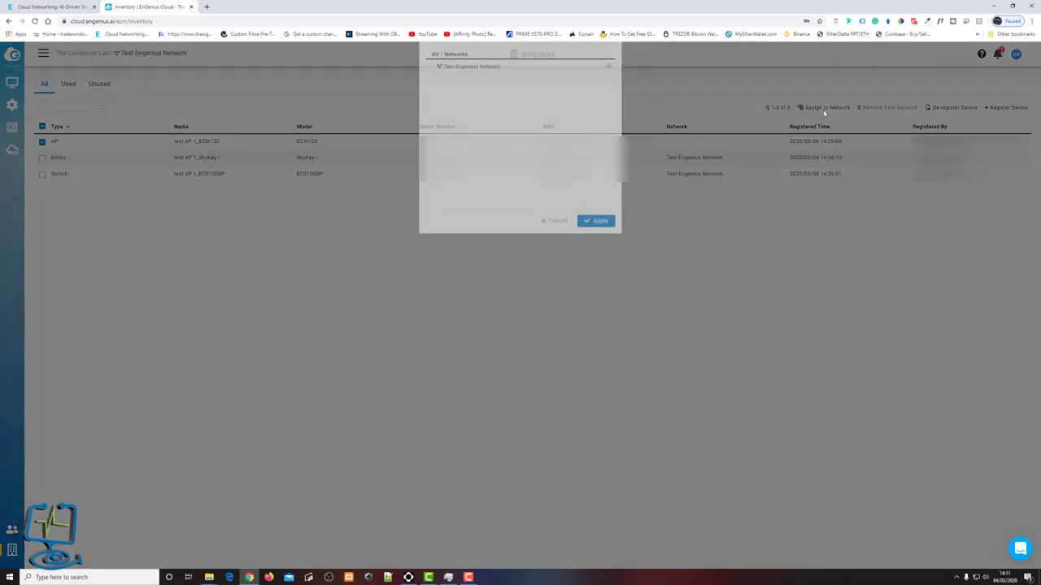
{"action": "left_click", "coordinate": [607, 99]}
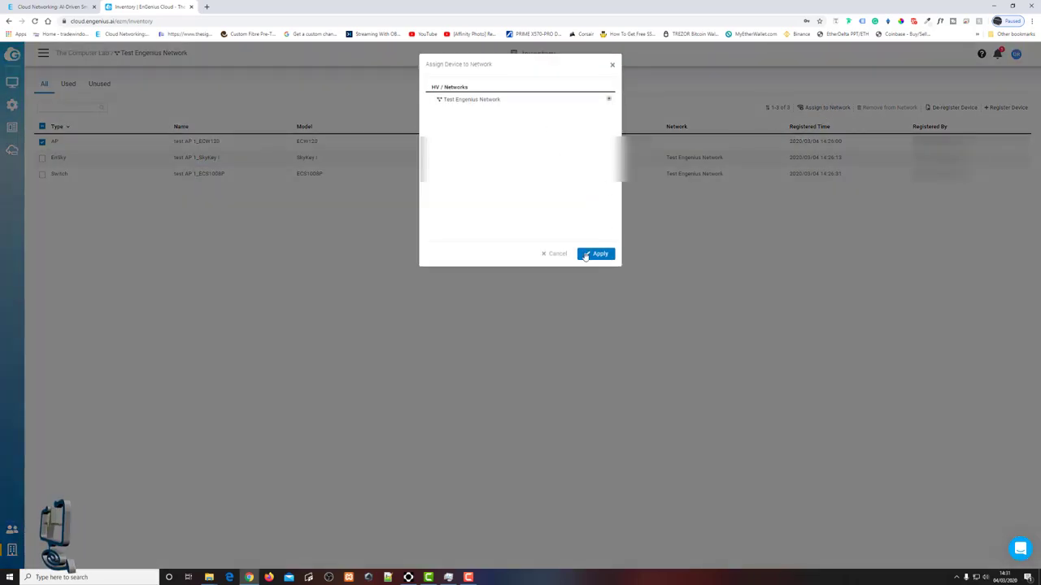
{"action": "left_click", "coordinate": [587, 254]}
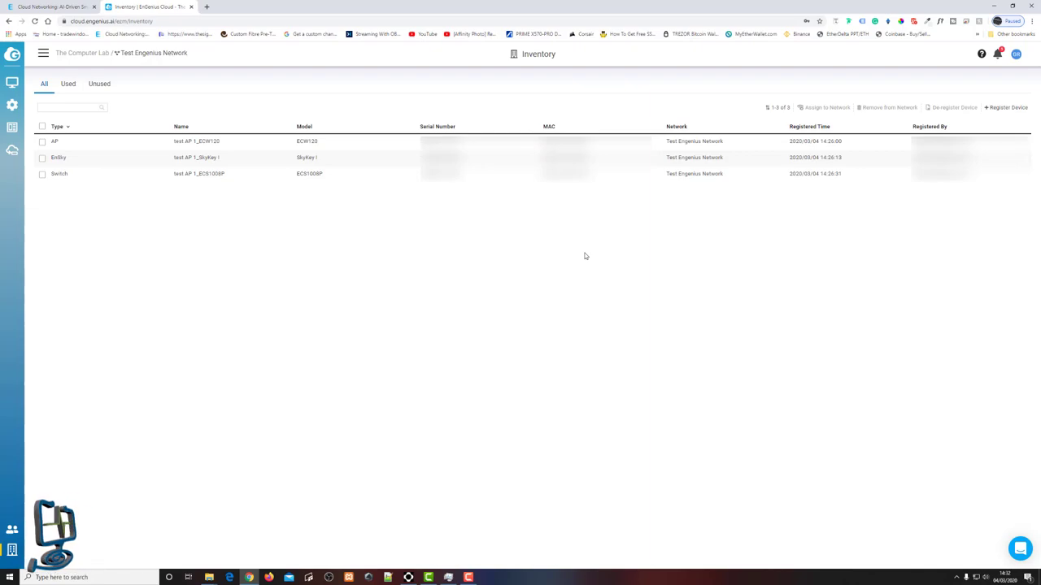
{"action": "mouse_move", "coordinate": [10, 85]}
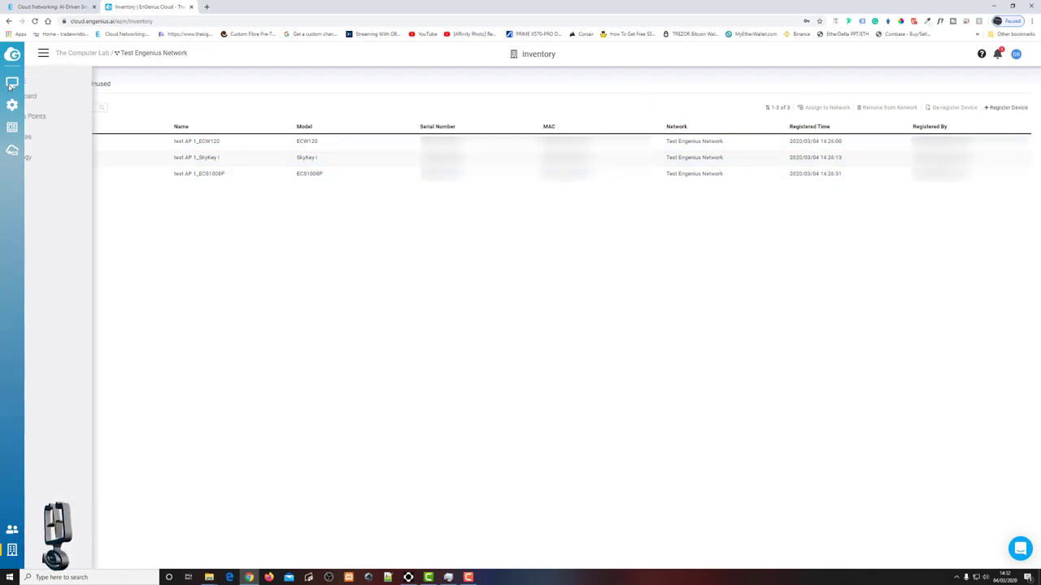
{"action": "left_click", "coordinate": [45, 96]}
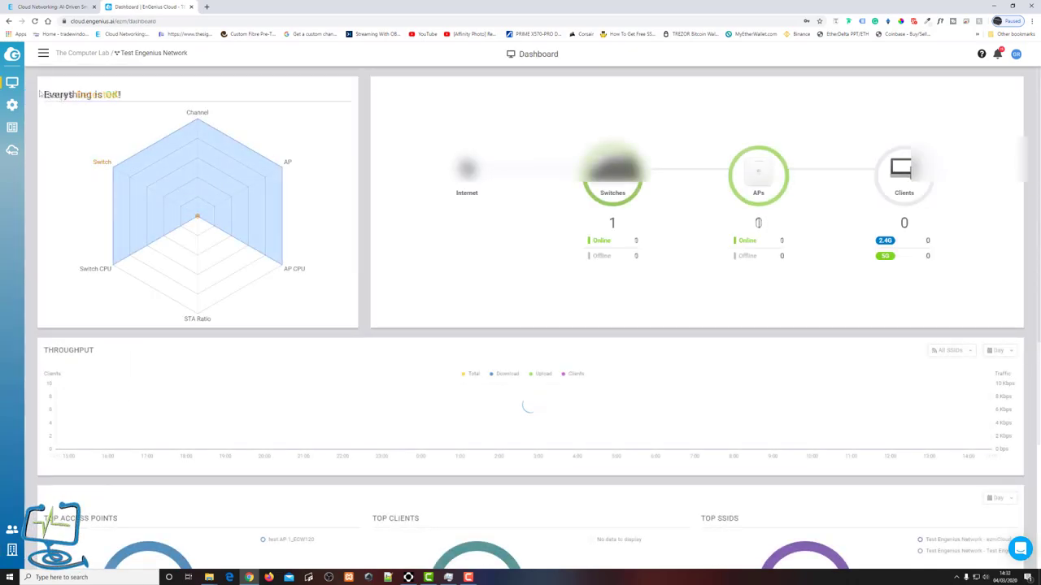